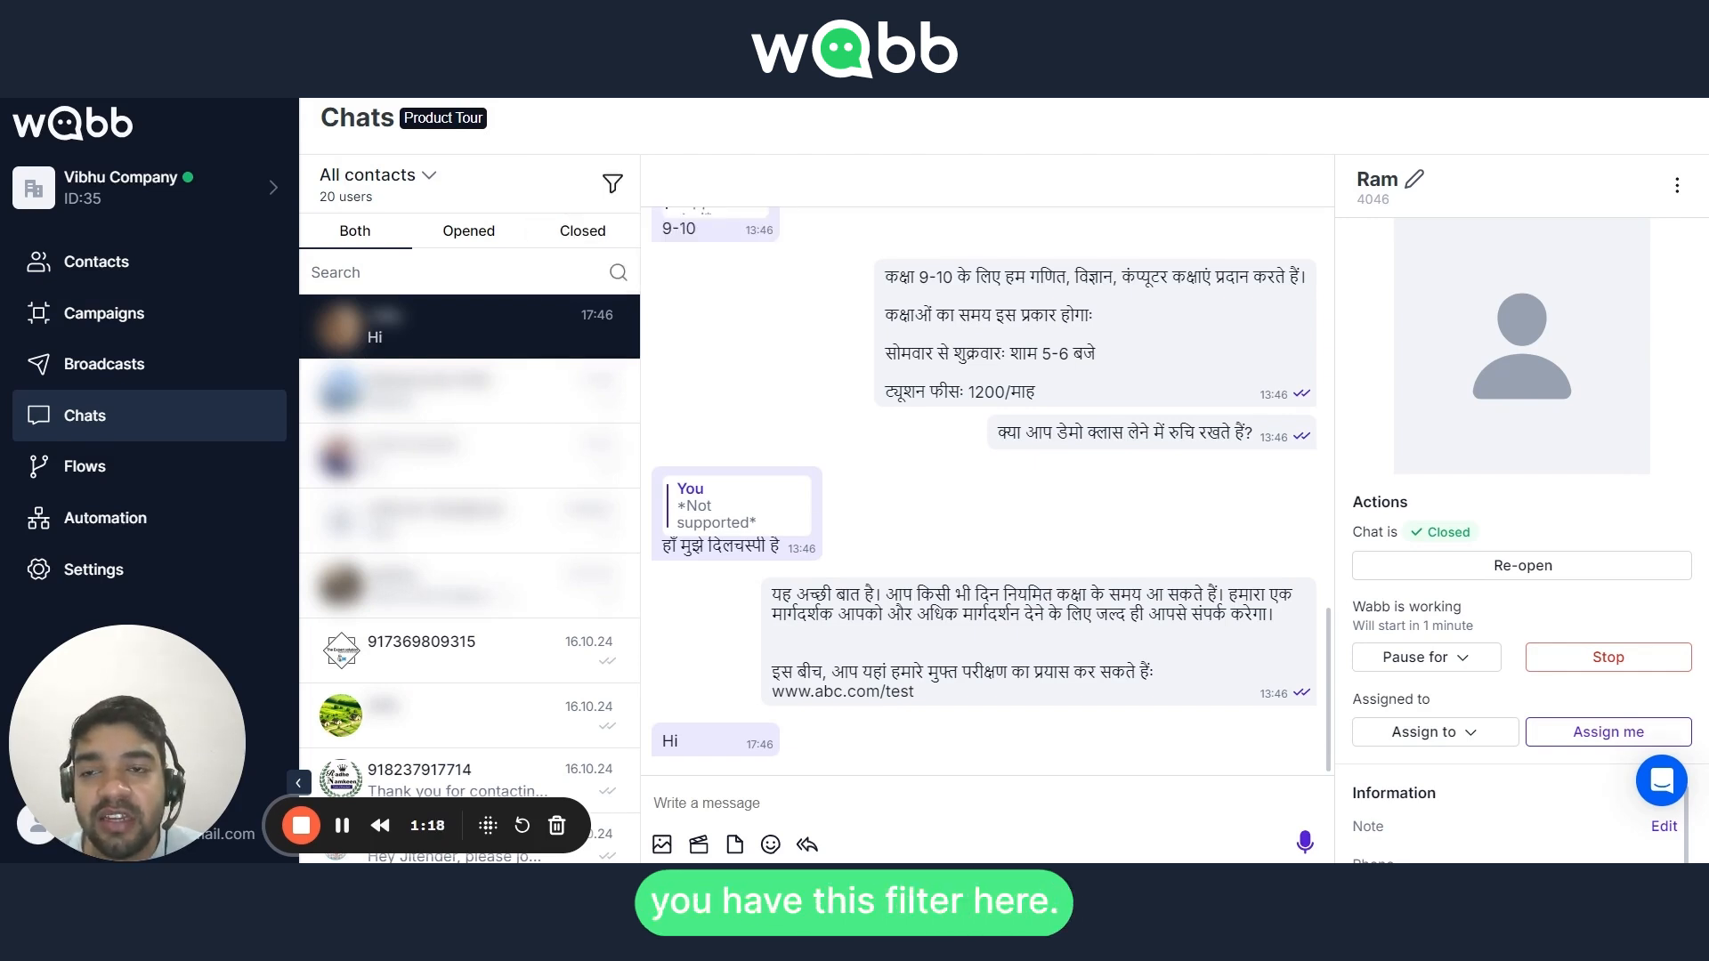
- Examine the contact assignment filter and the Opened and Closed chat lists, and open the newest chat from the combined list
click(430, 178)
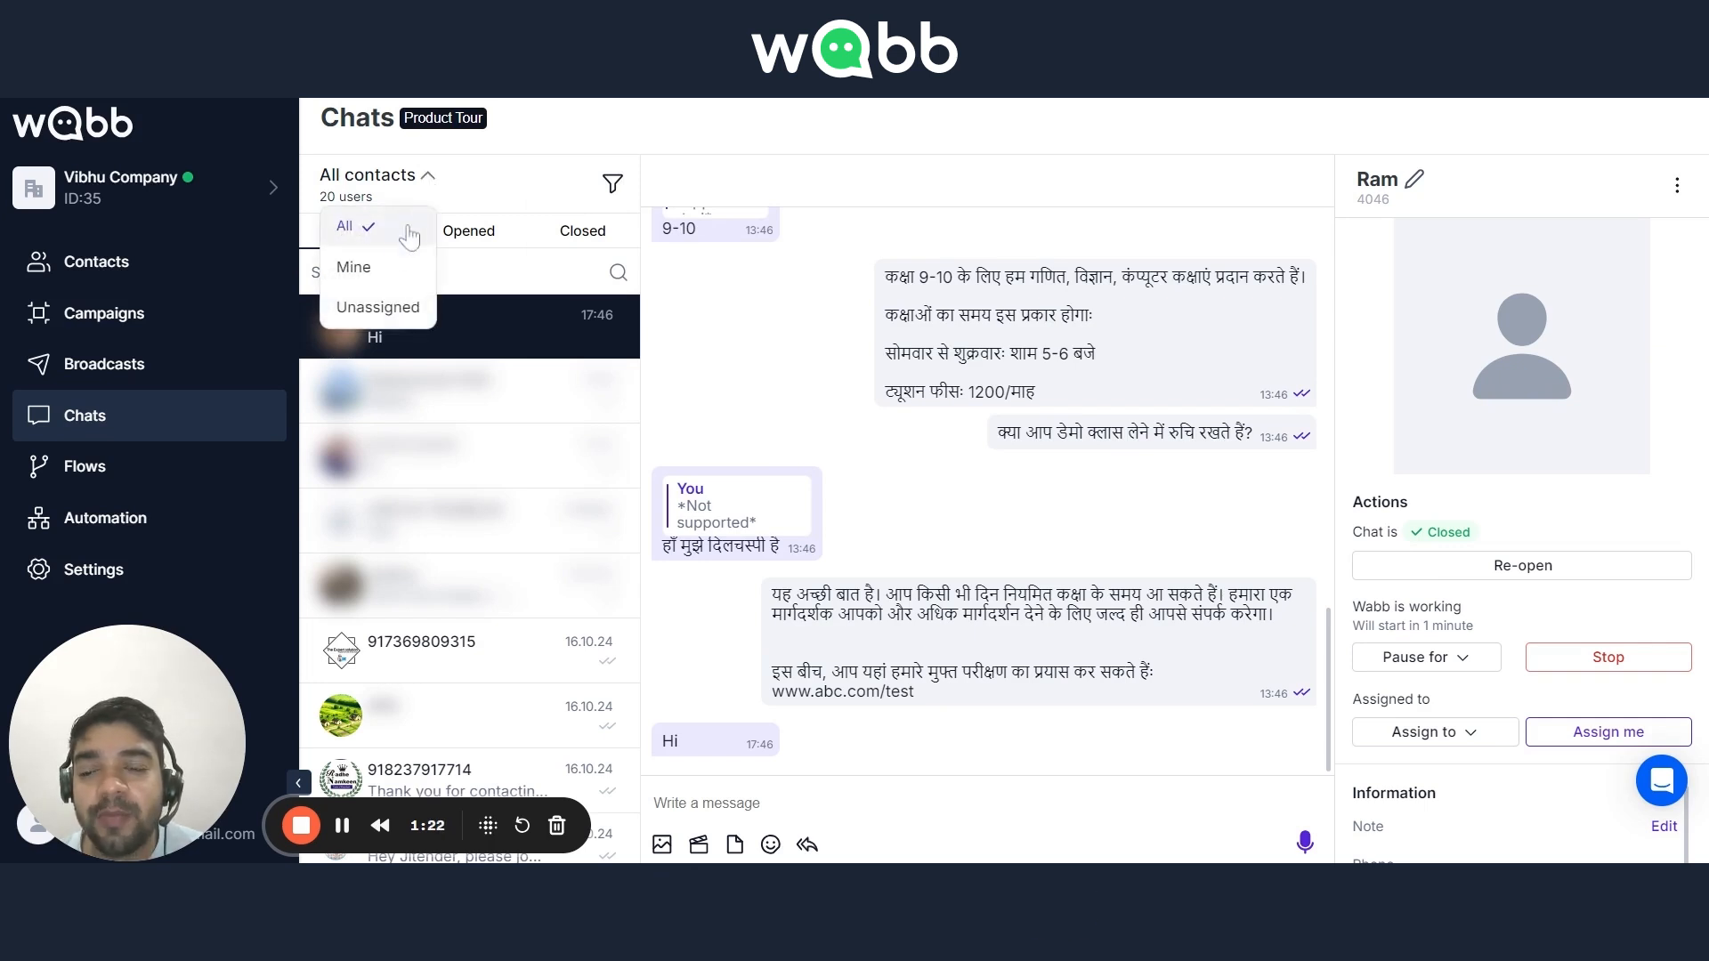
click(486, 194)
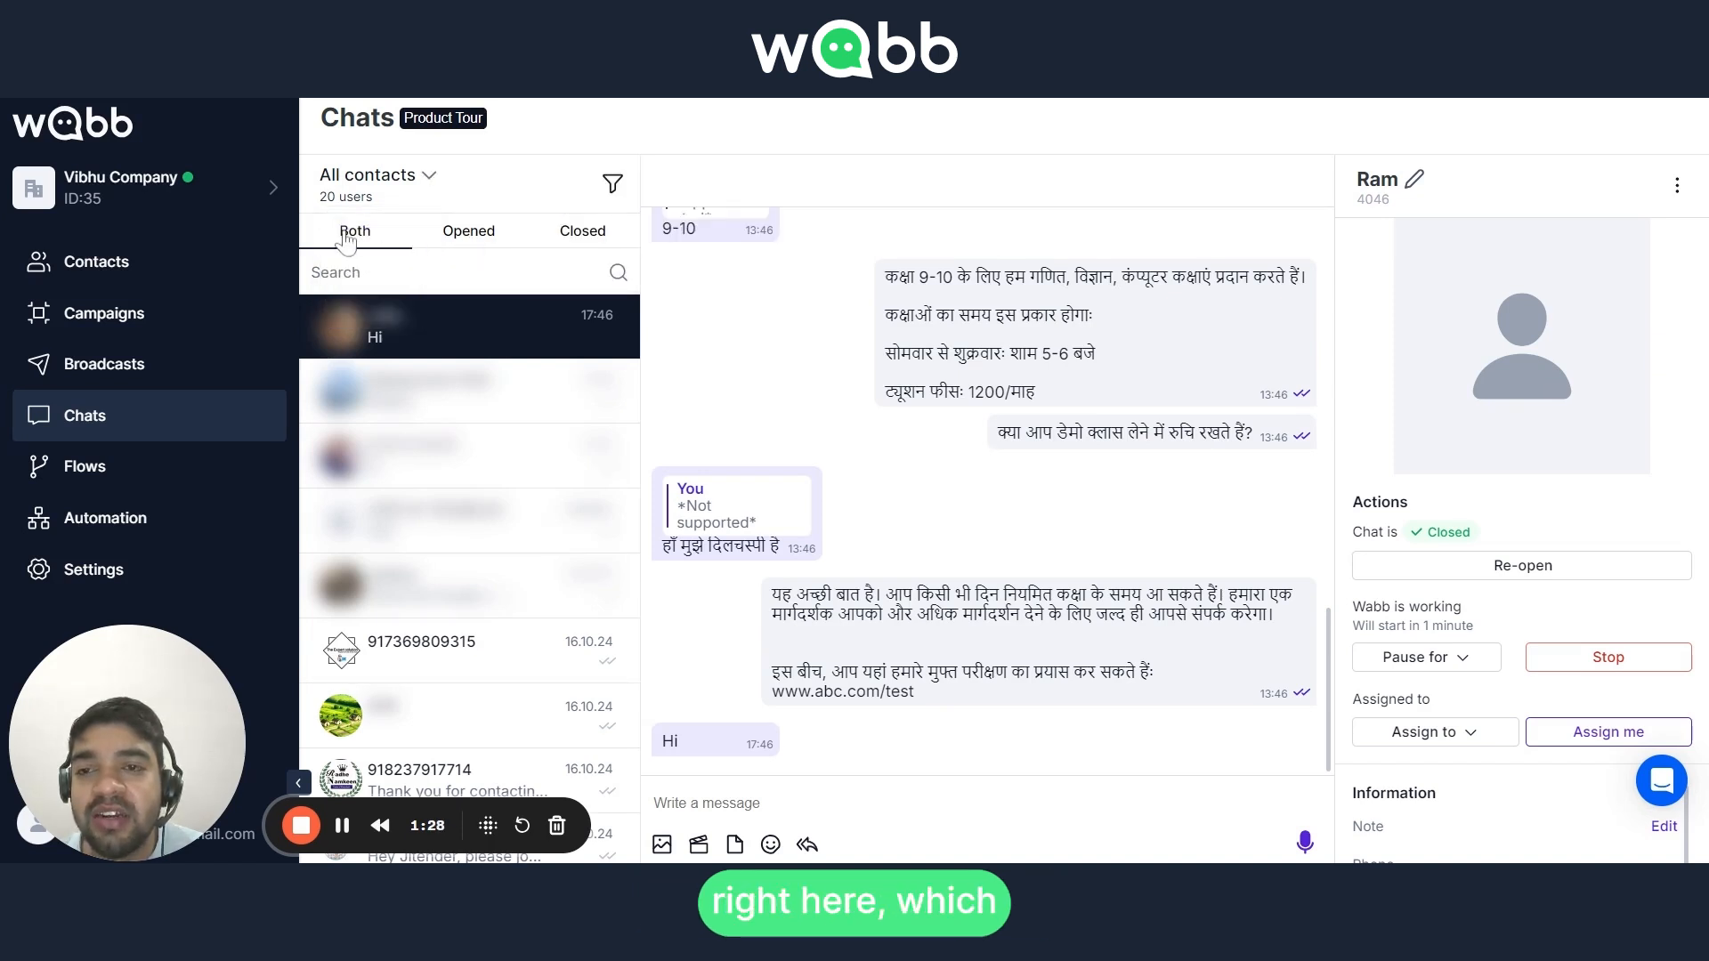
click(470, 233)
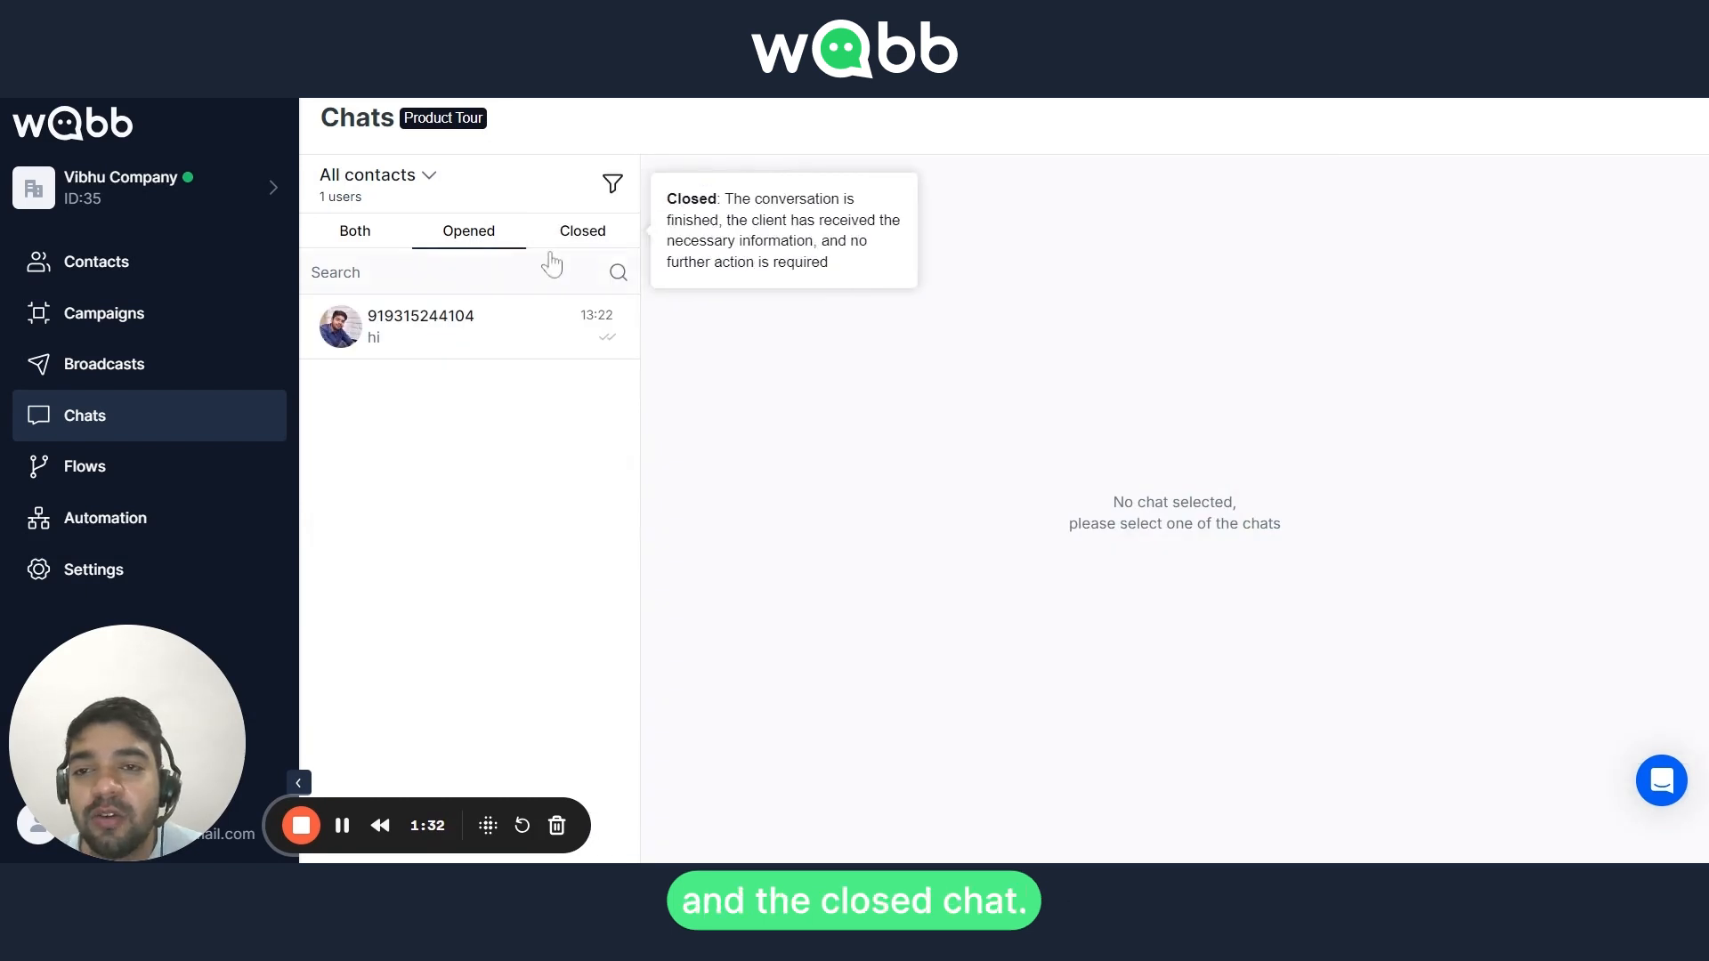
click(571, 235)
click(472, 236)
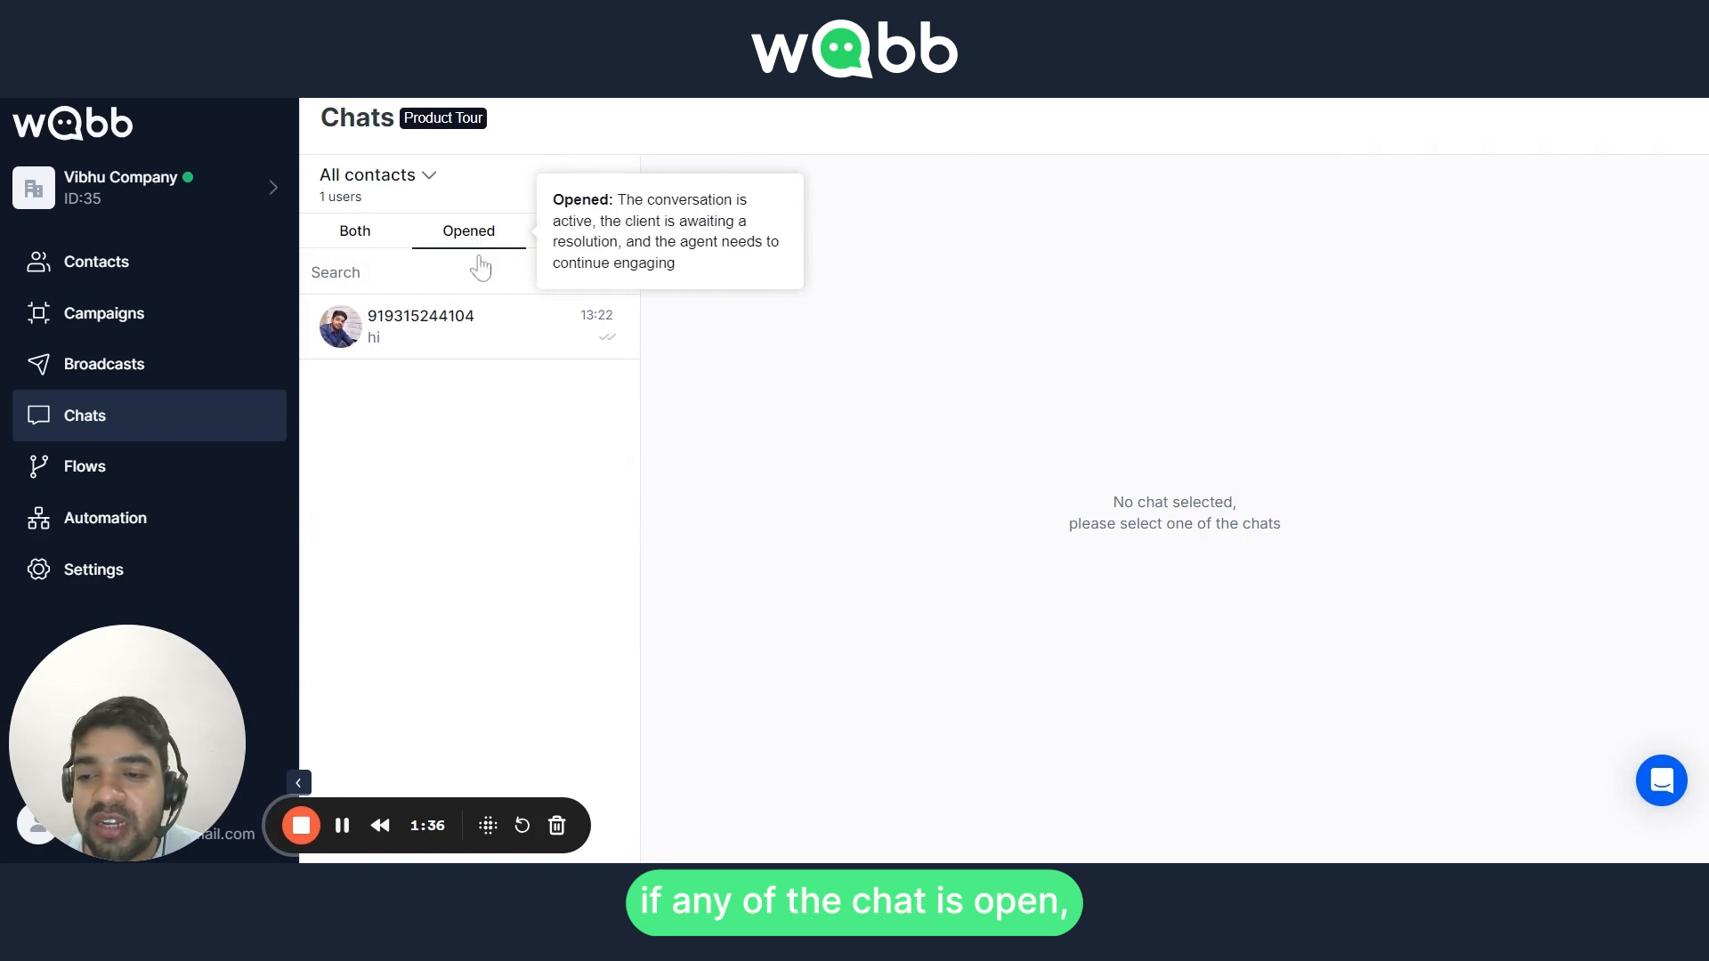
click(350, 233)
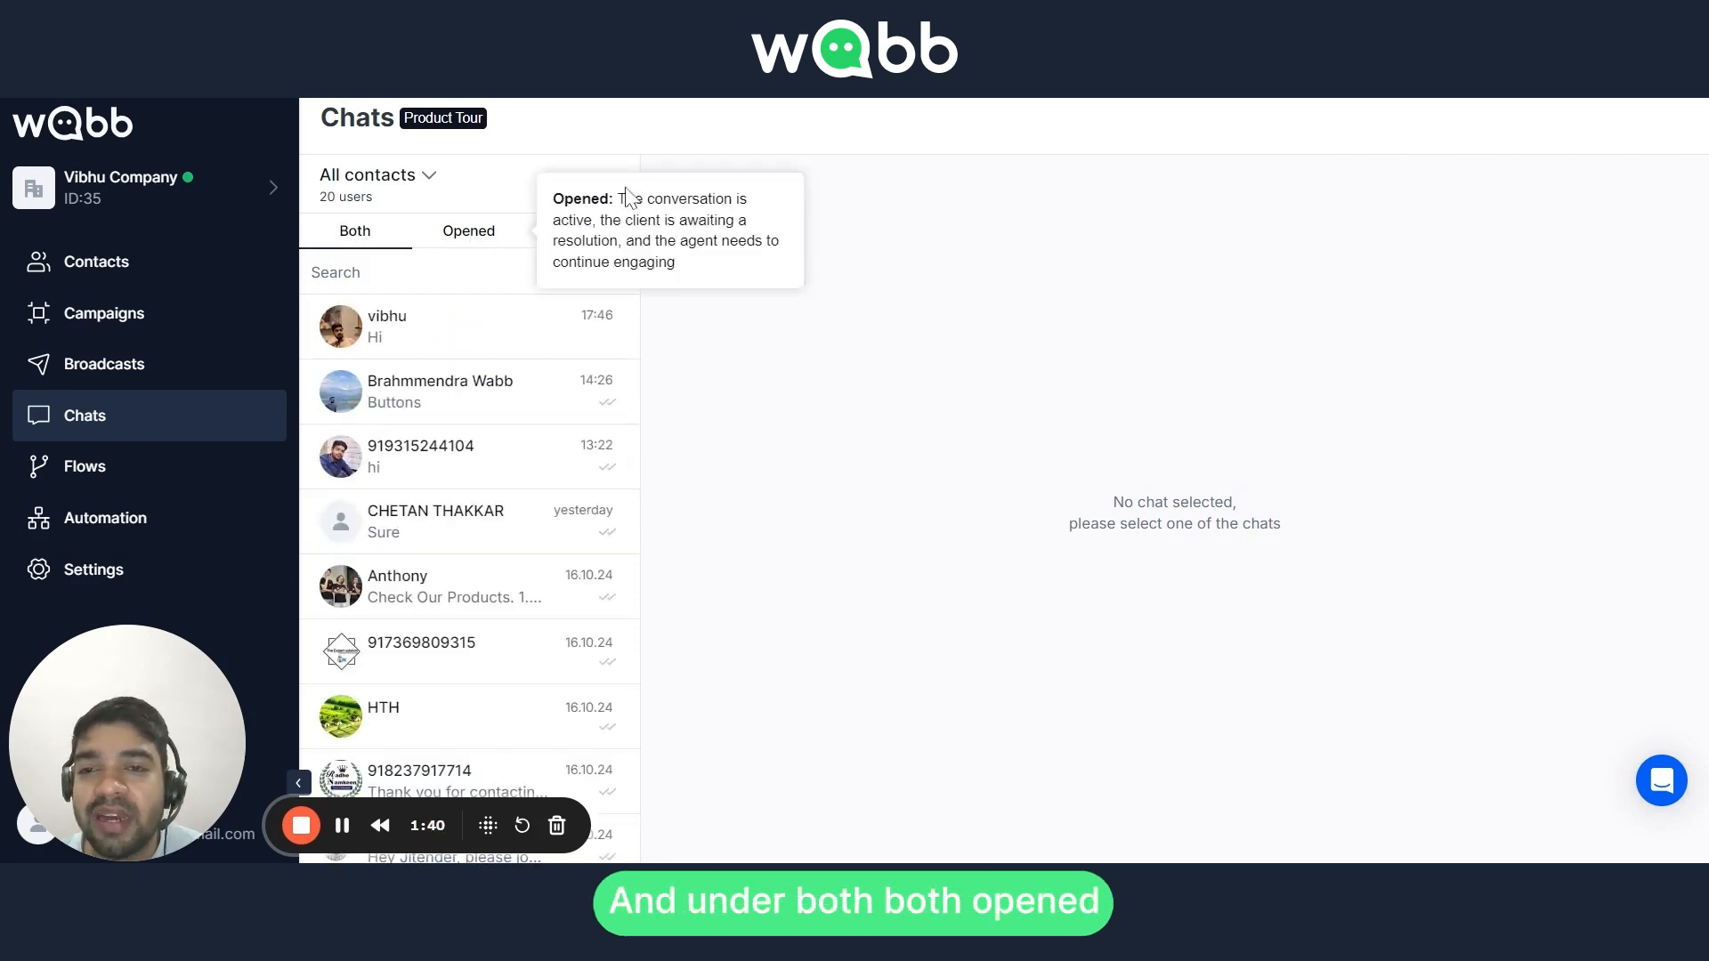
click(522, 323)
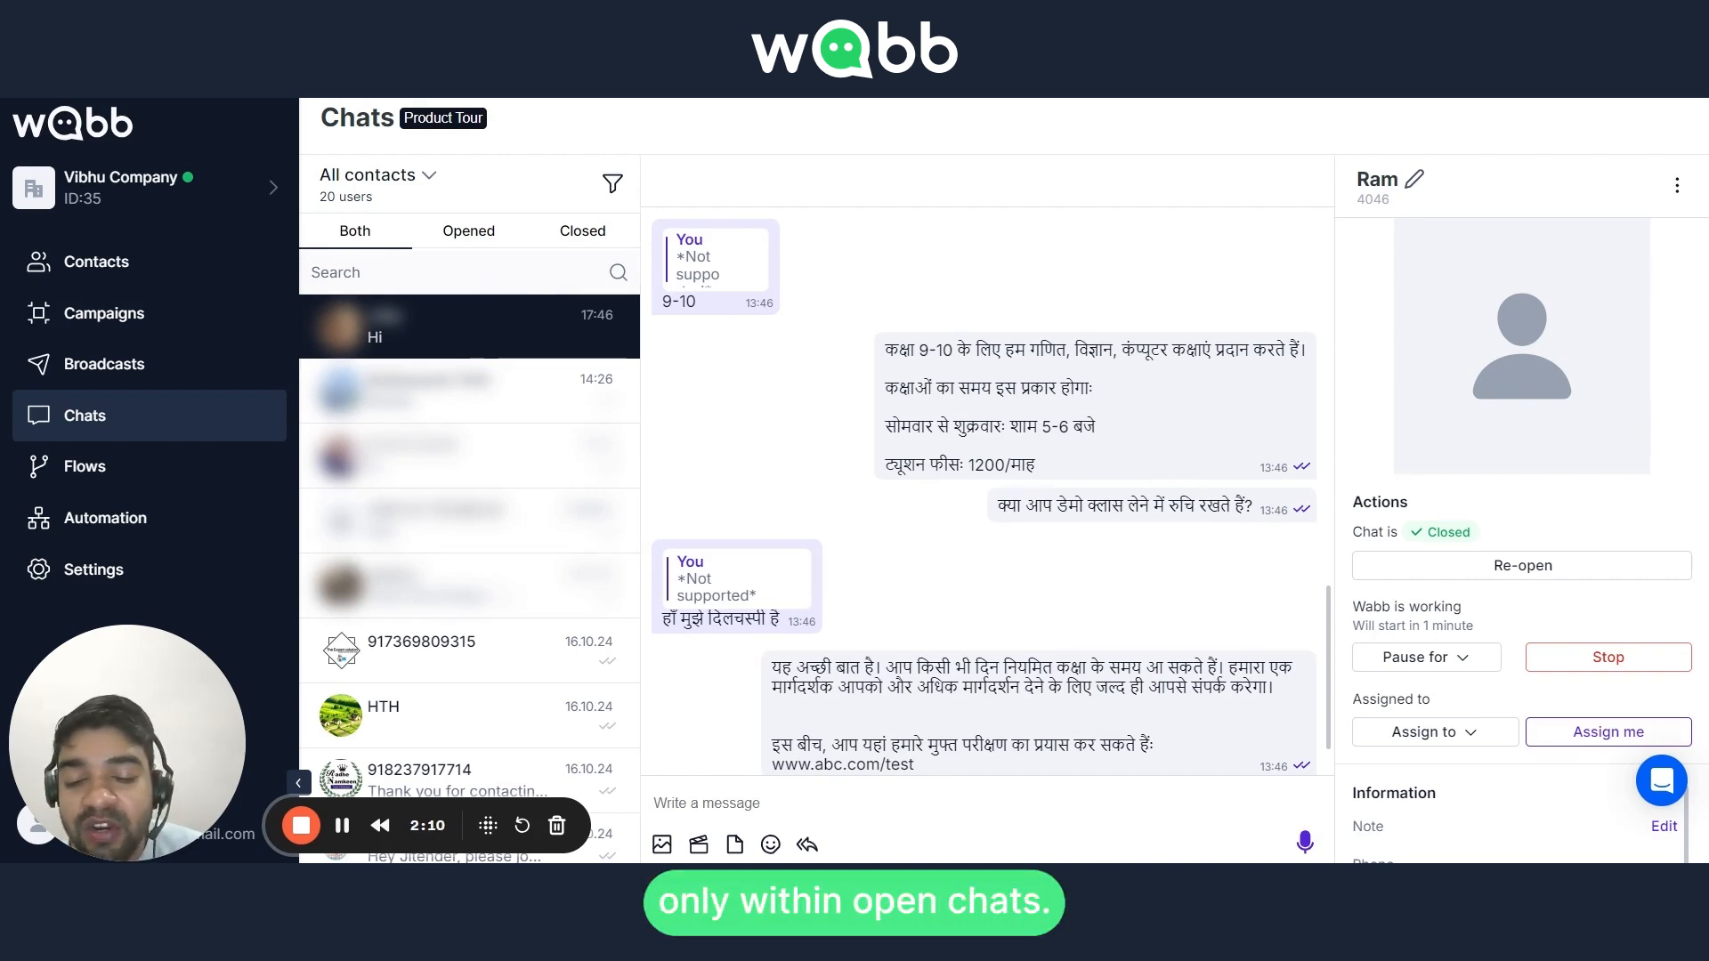
- Show only the opened chats, and return to the combined list of opened and closed chats
mouse_move(467, 240)
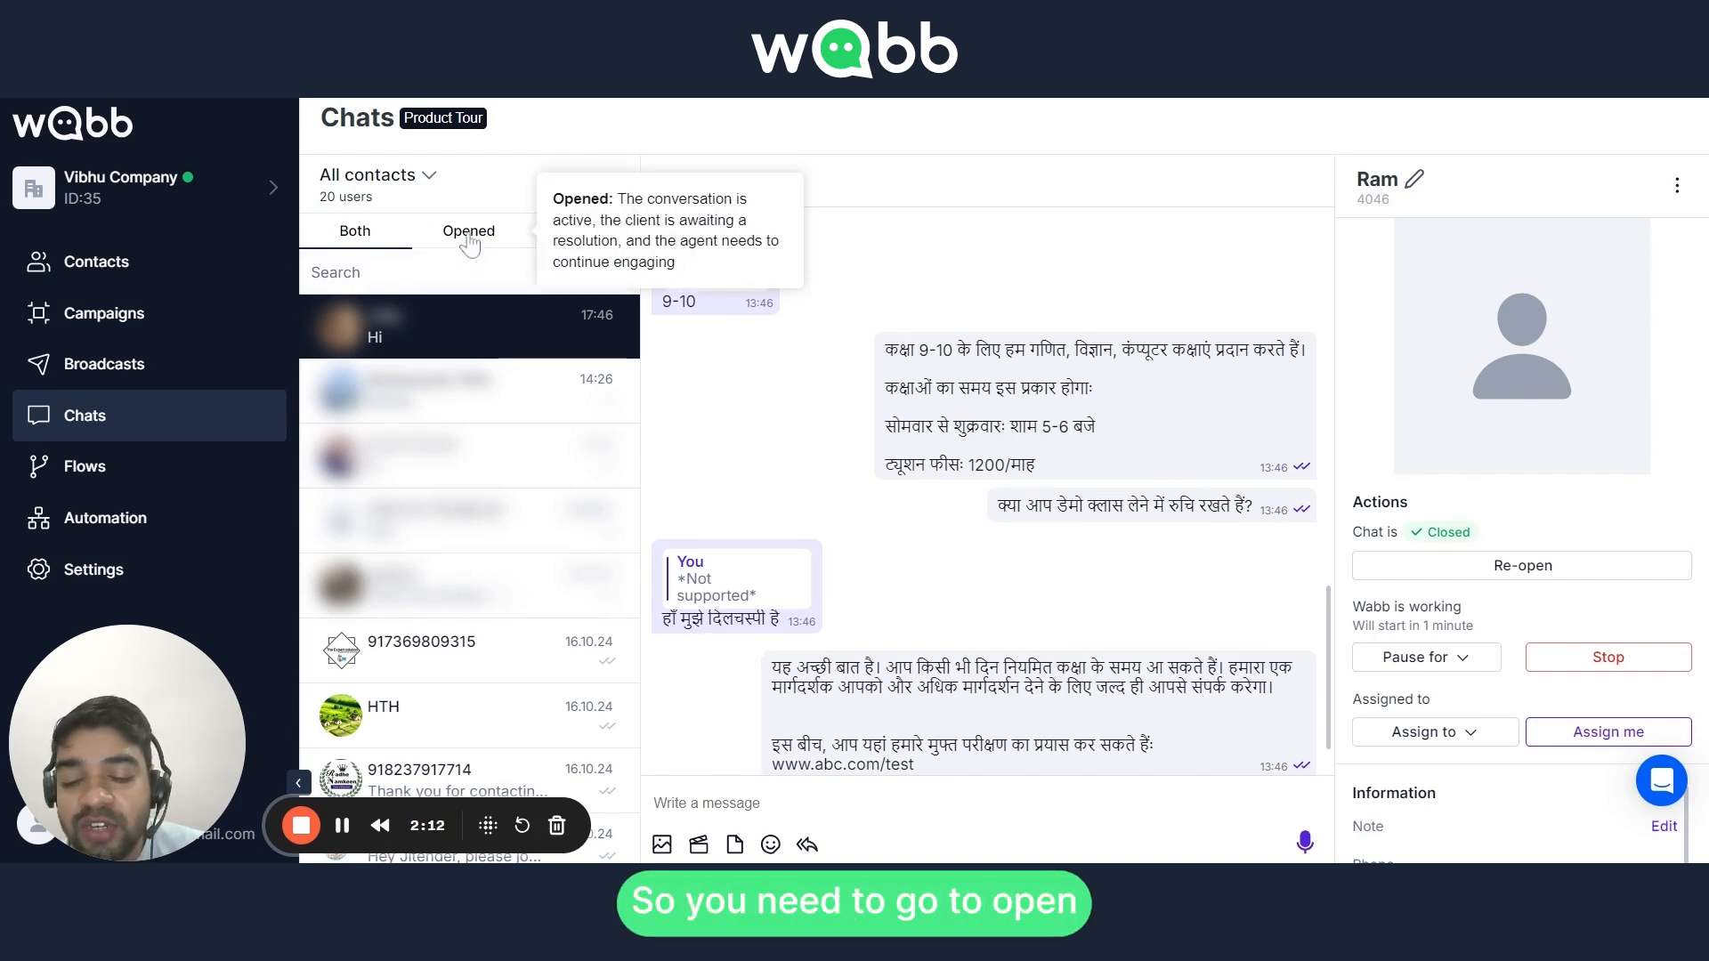
click(469, 236)
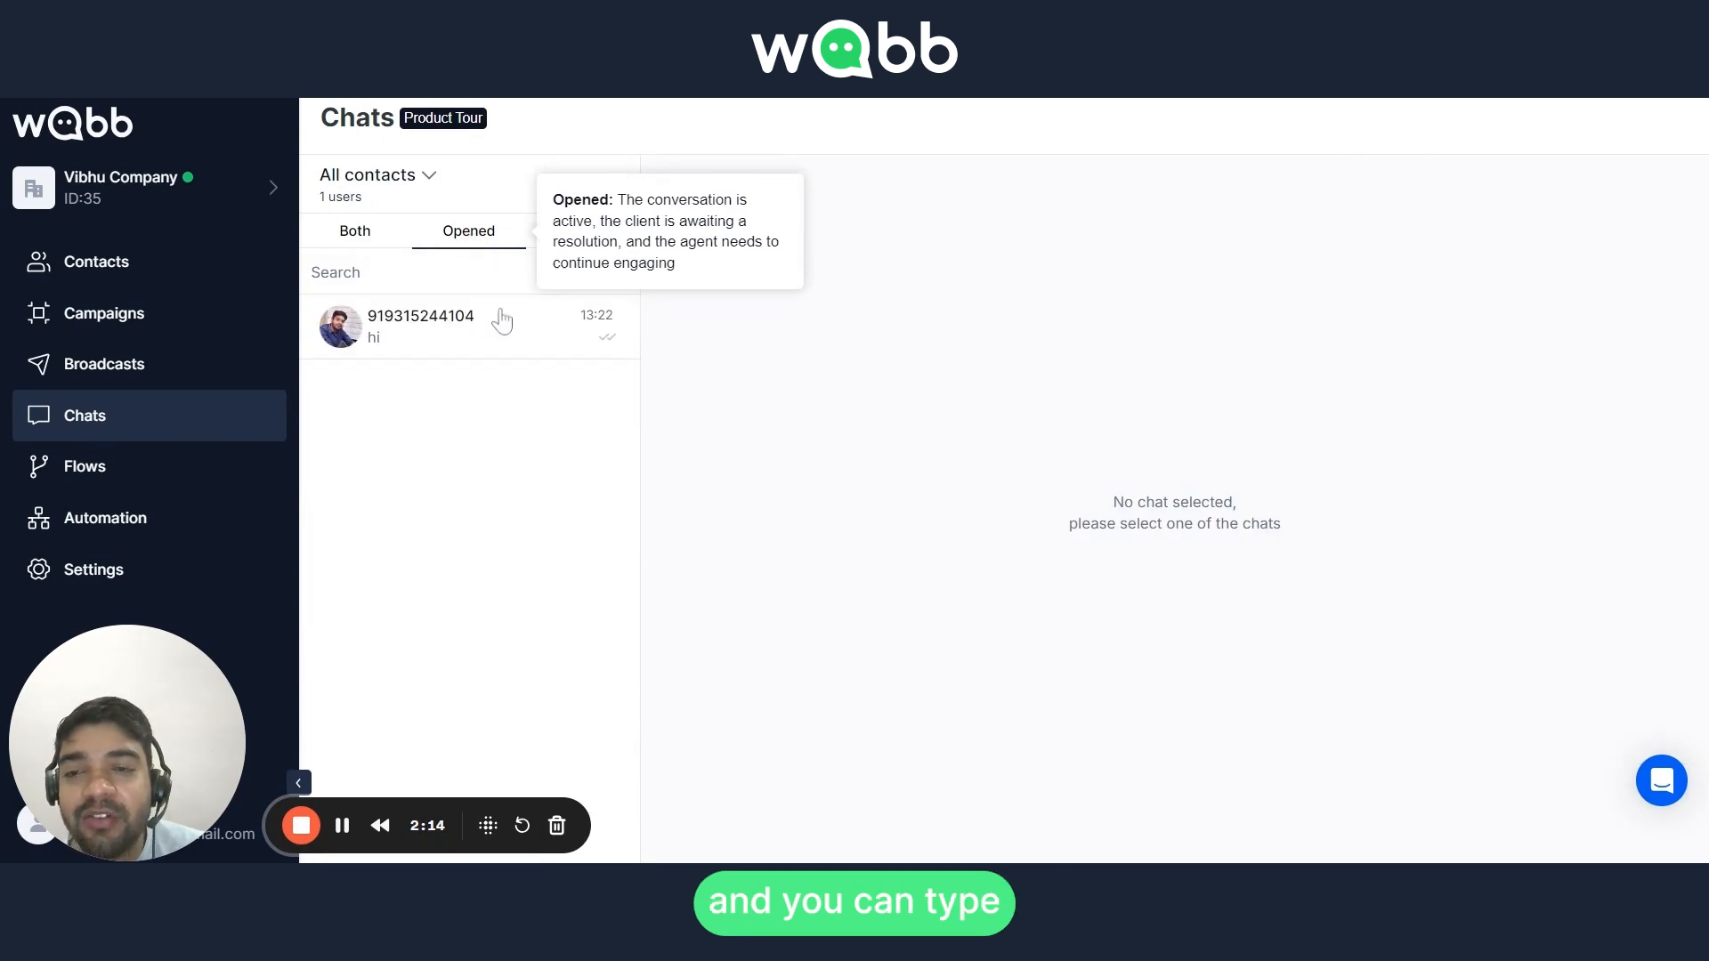
click(466, 291)
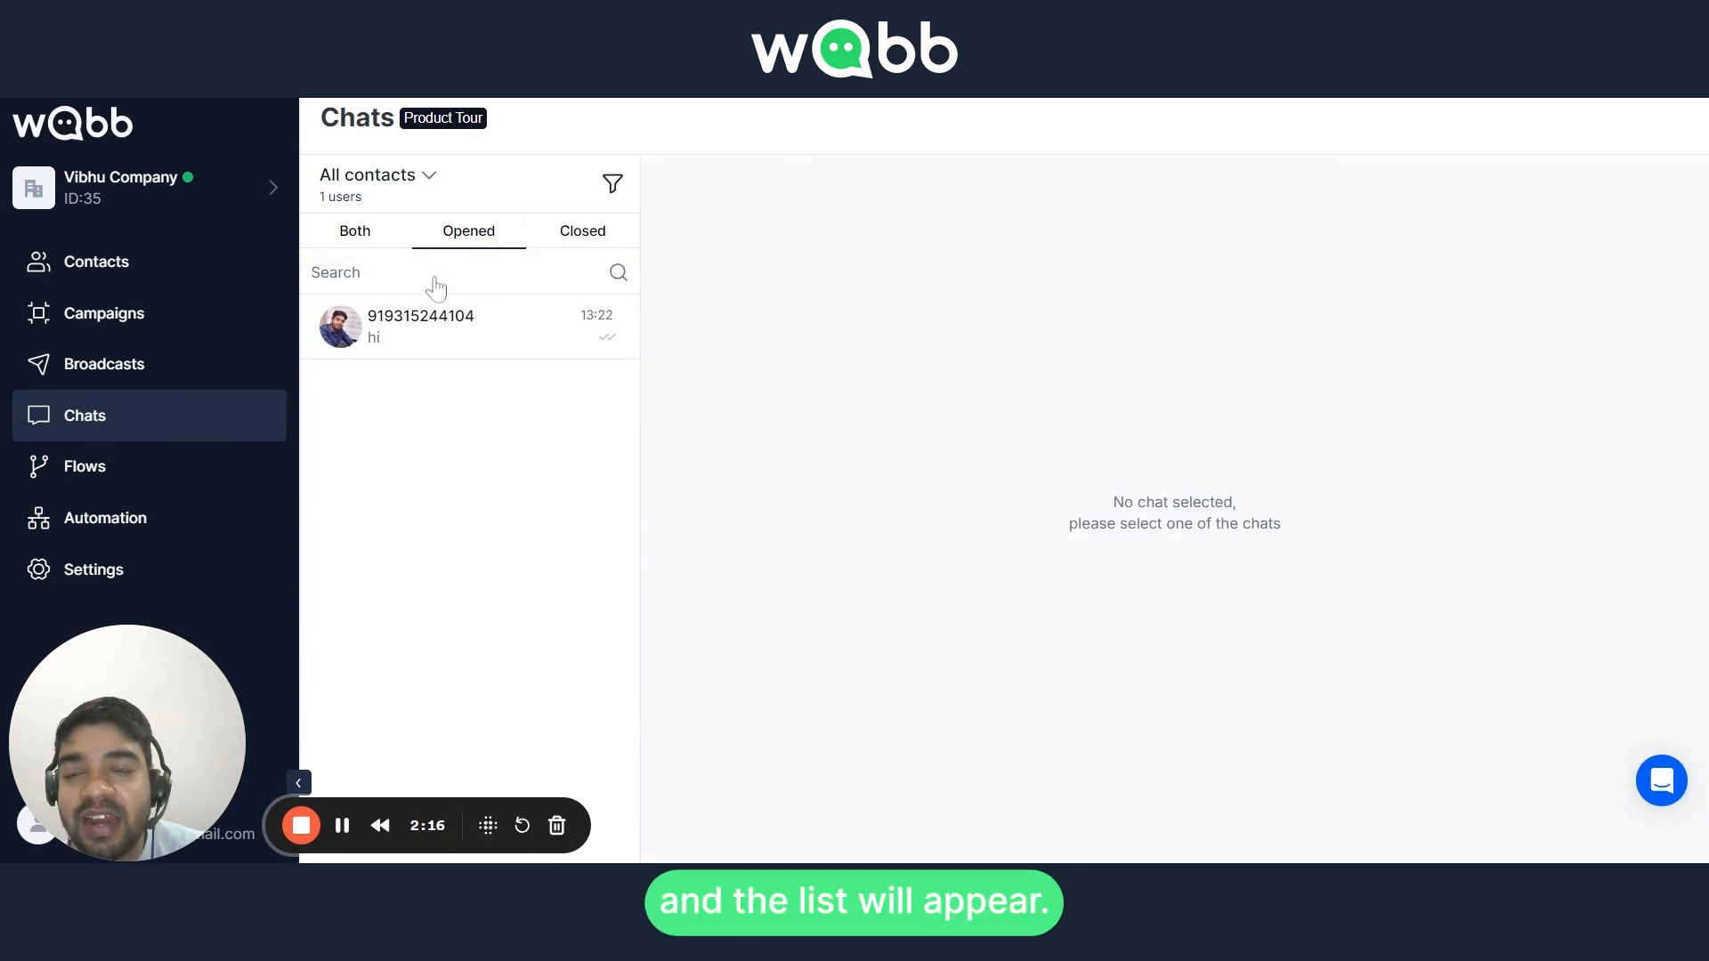
click(365, 238)
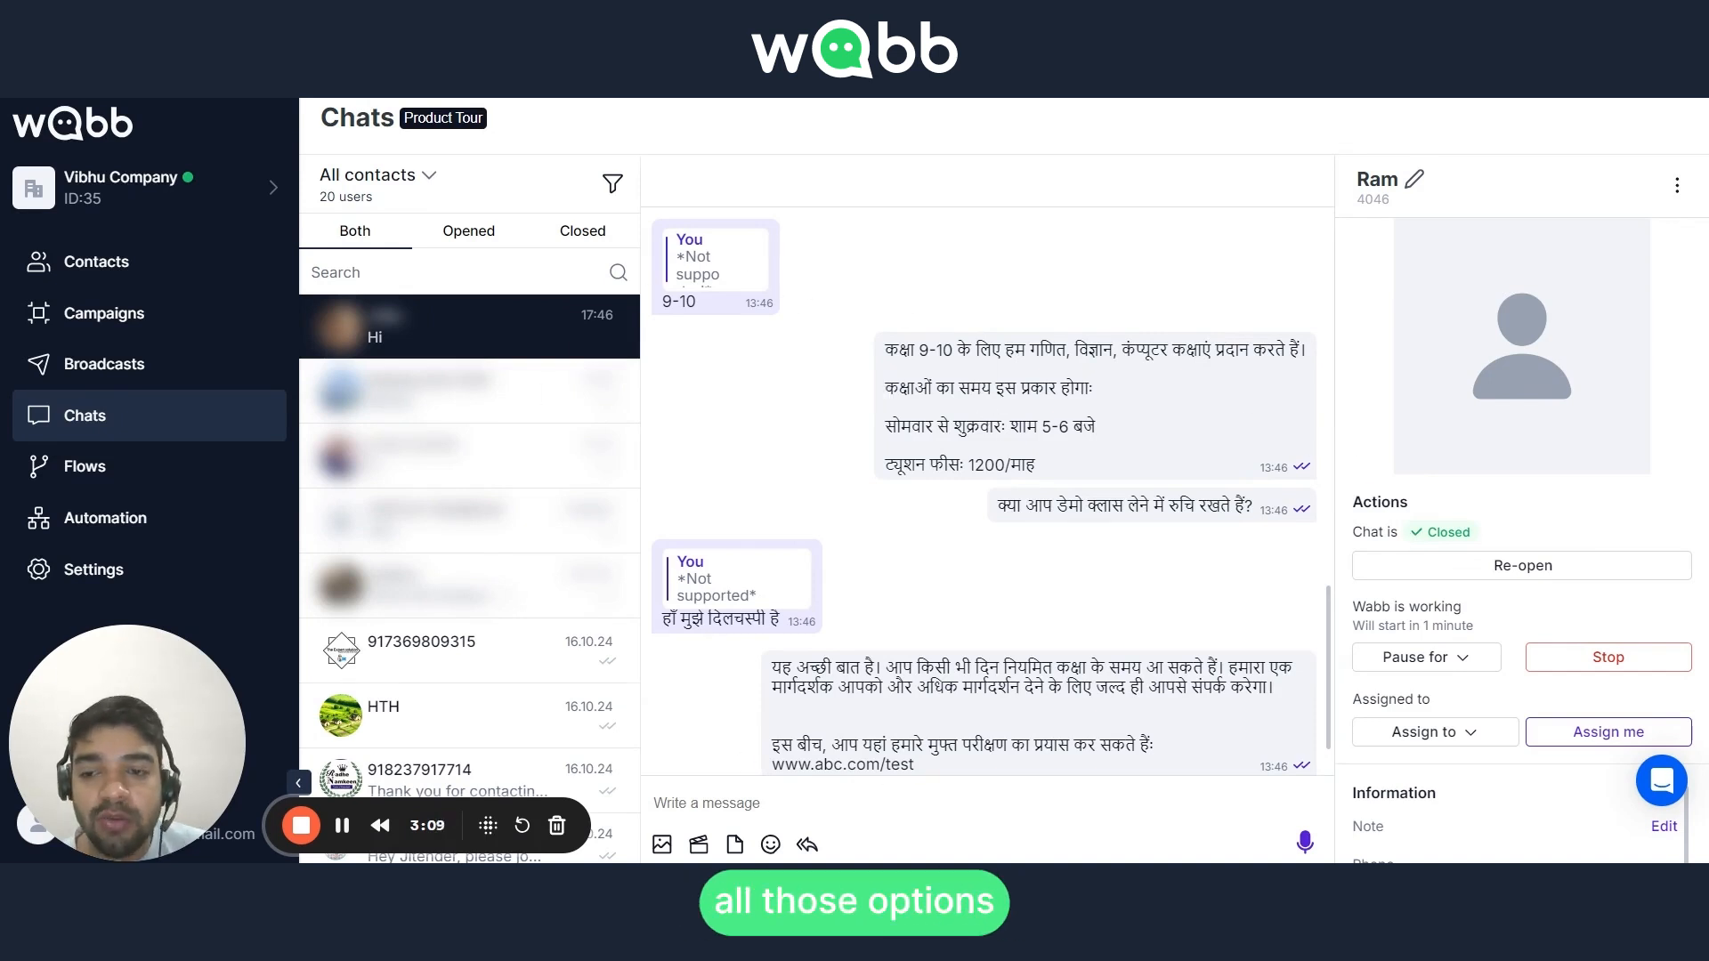
- Re-open the closed chat and check its chat status and automation state
mouse_move(706, 639)
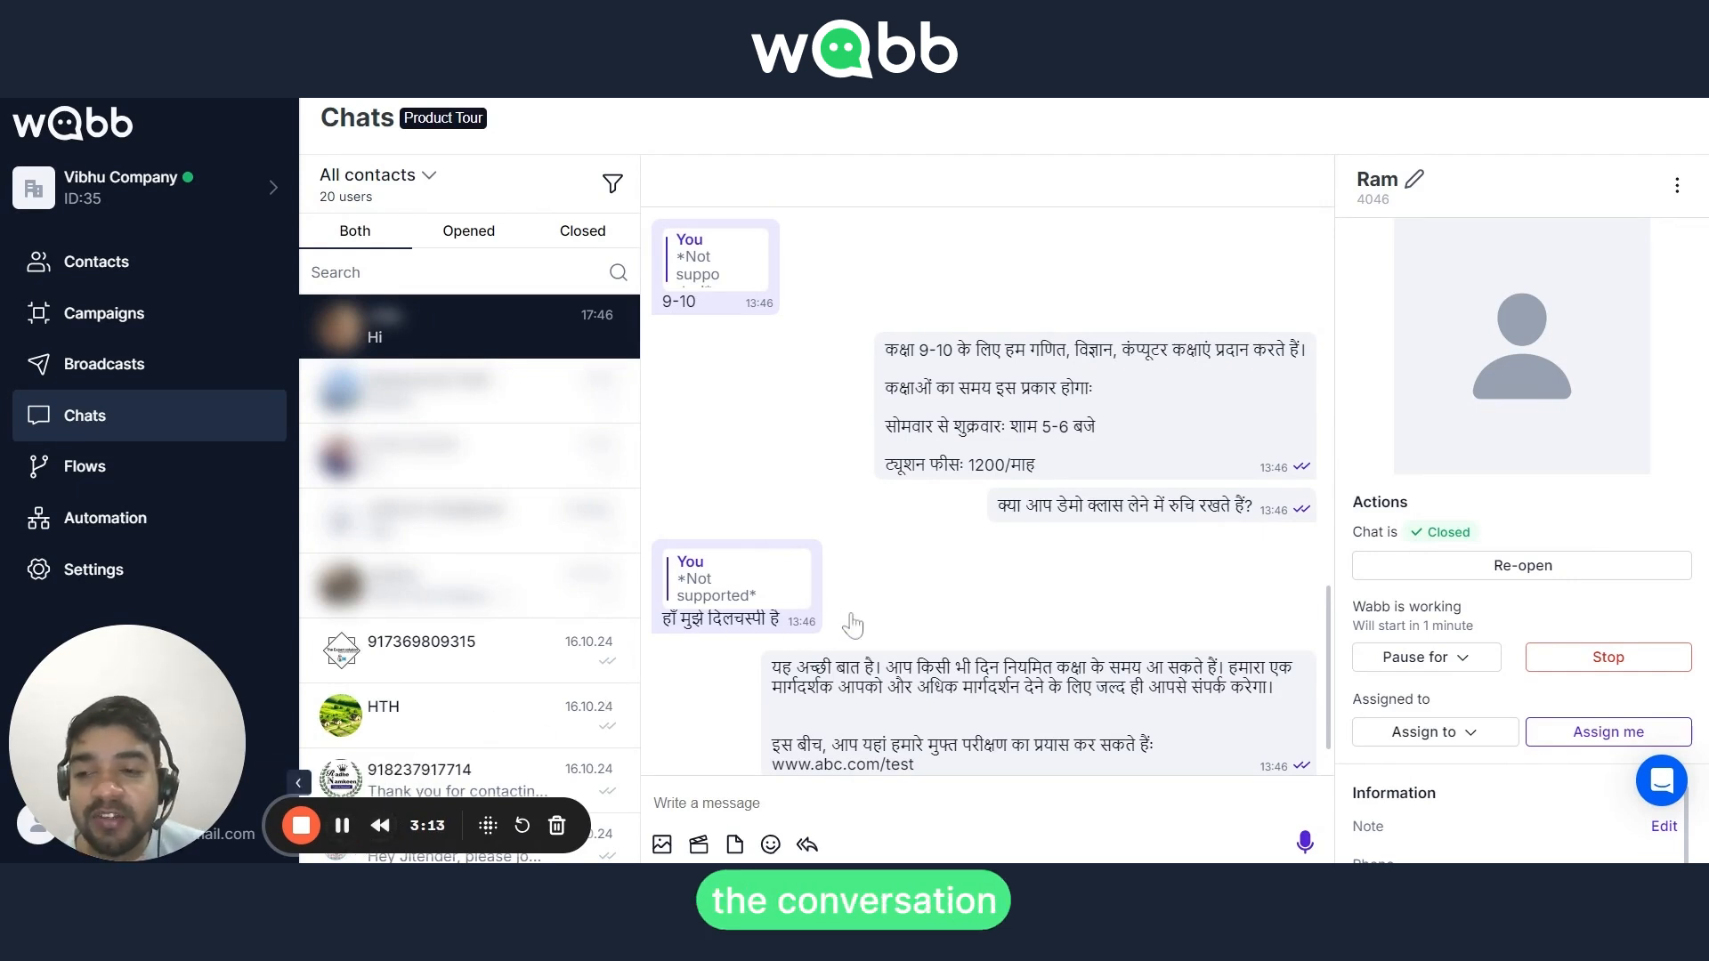
click(1504, 569)
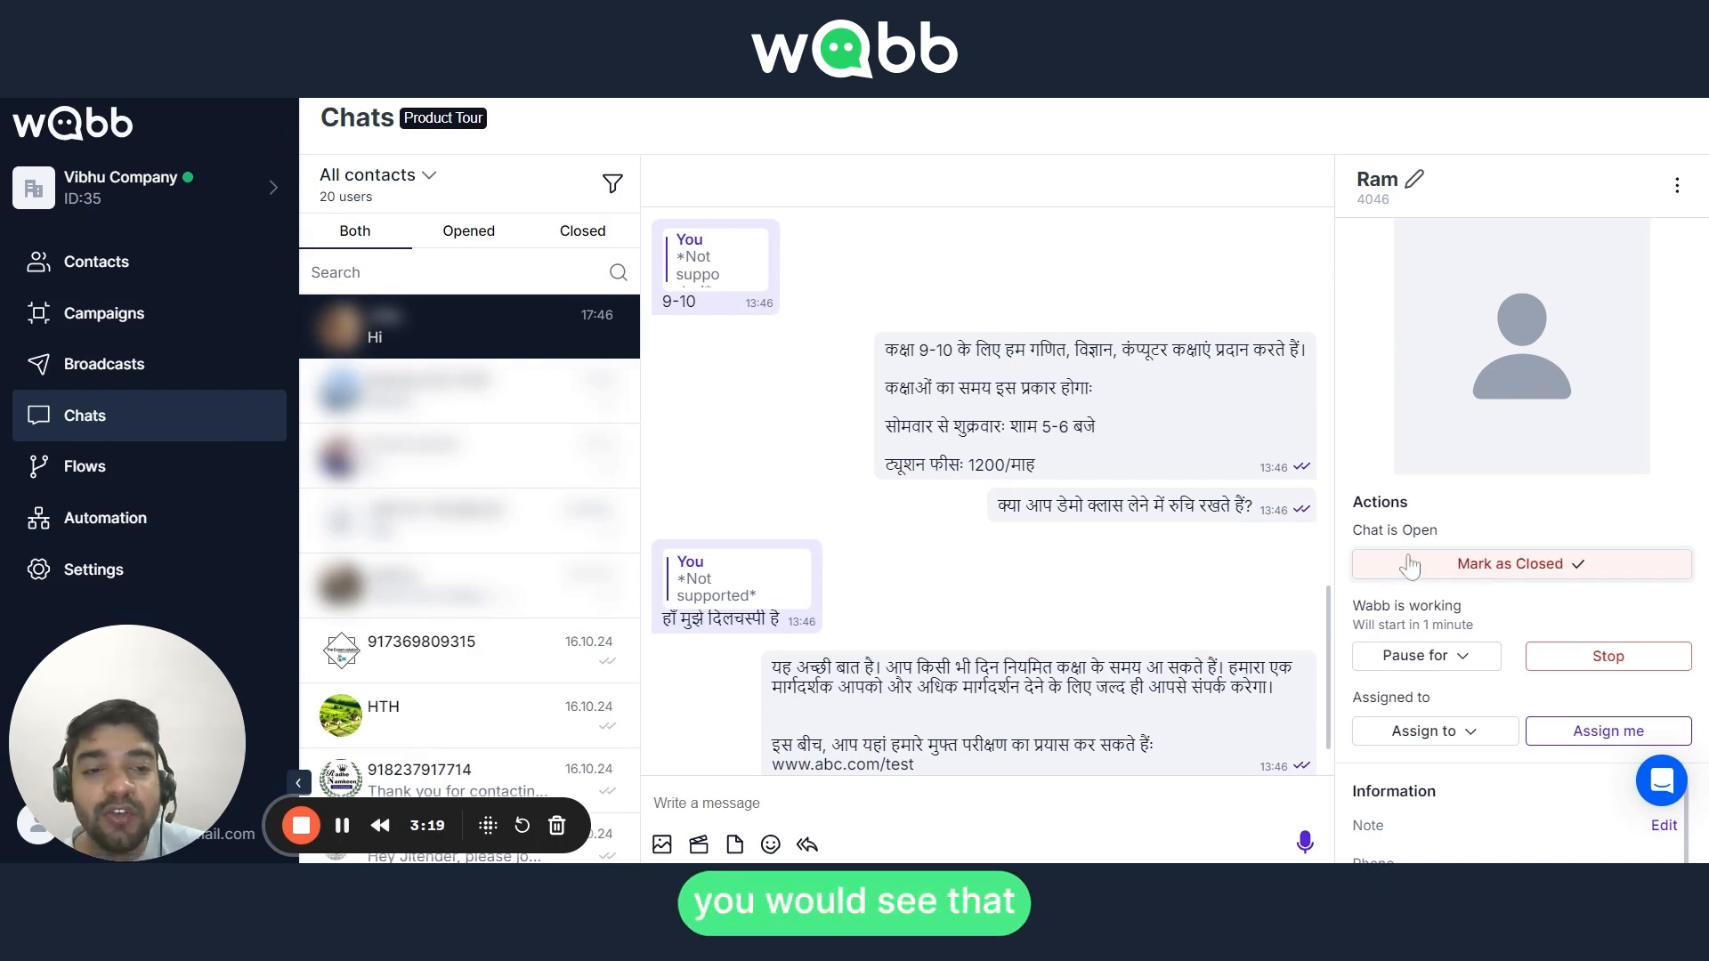
drag(1353, 530, 1430, 530)
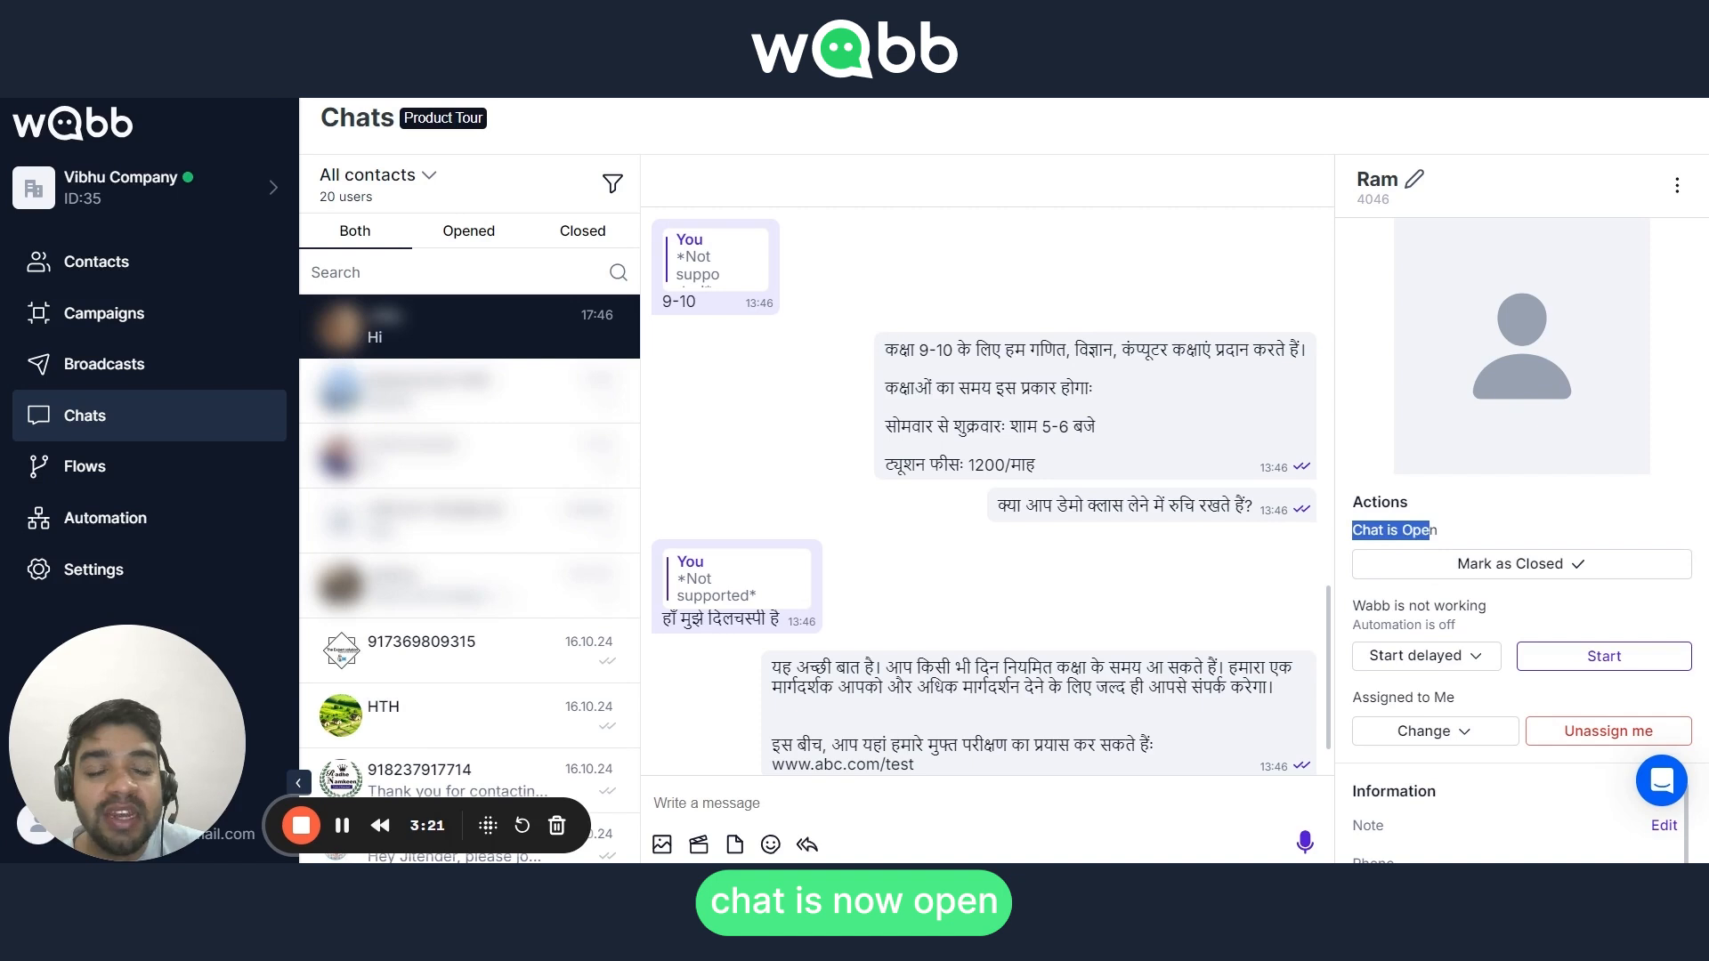
drag(1353, 624, 1456, 625)
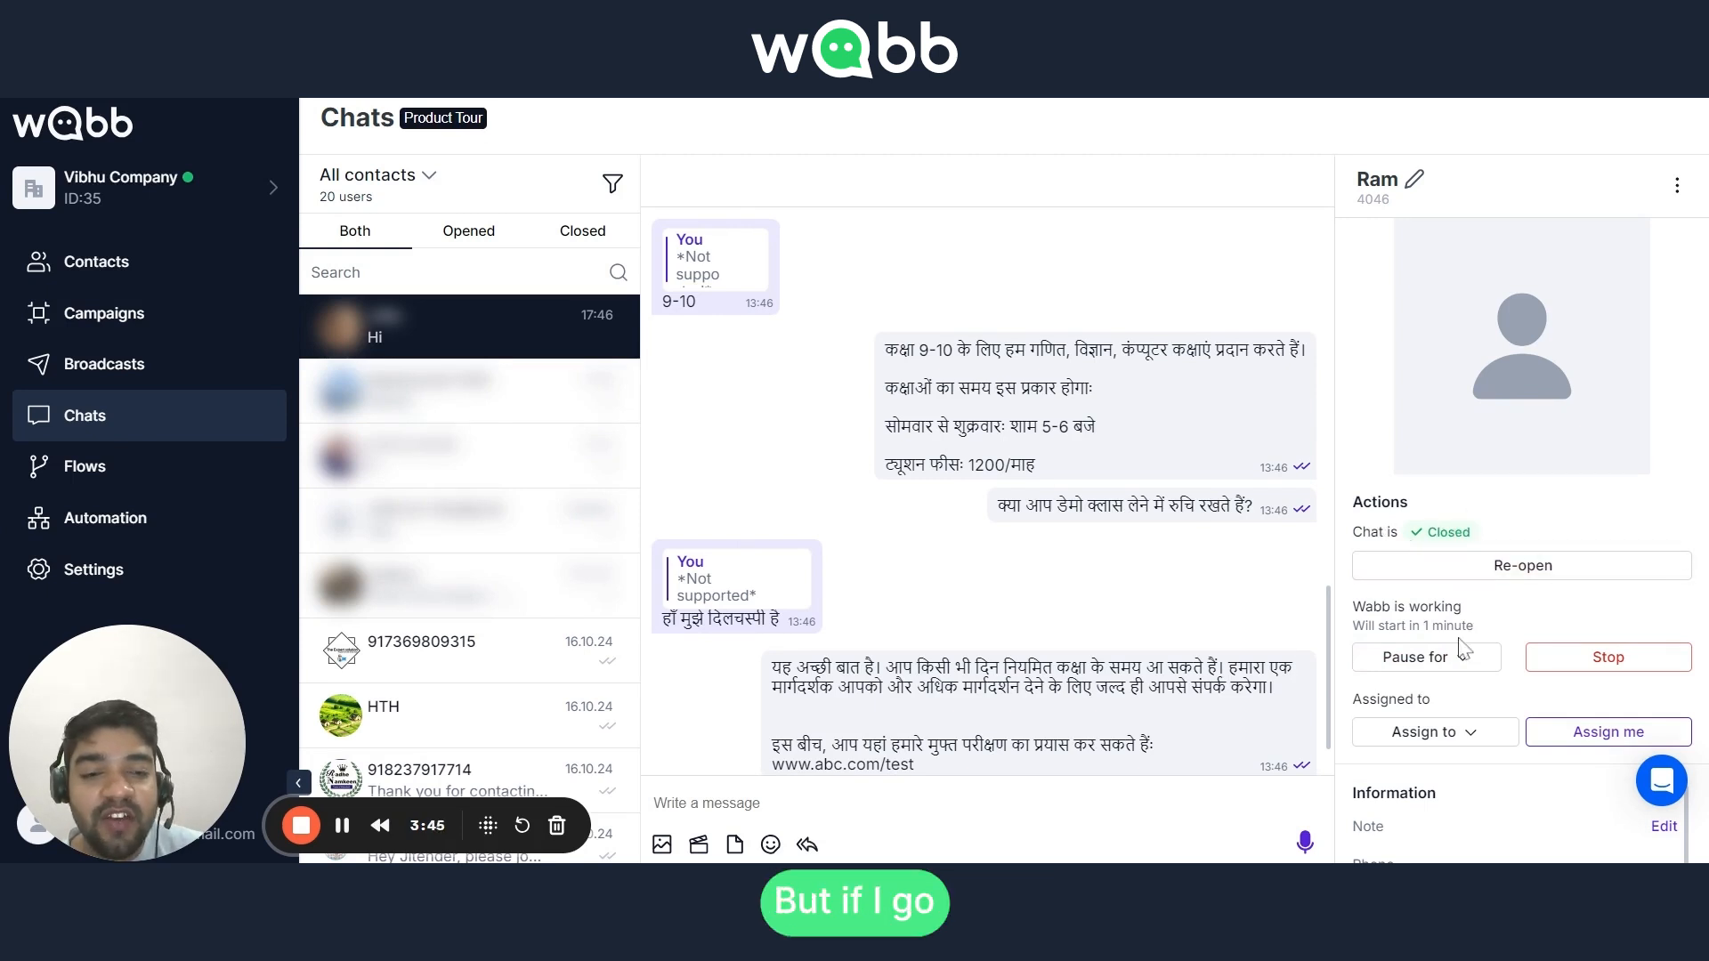
- Assign the closed chat to the last team member offered in the assignee list
scroll(1461, 648, down, 2)
triple_click(1443, 574)
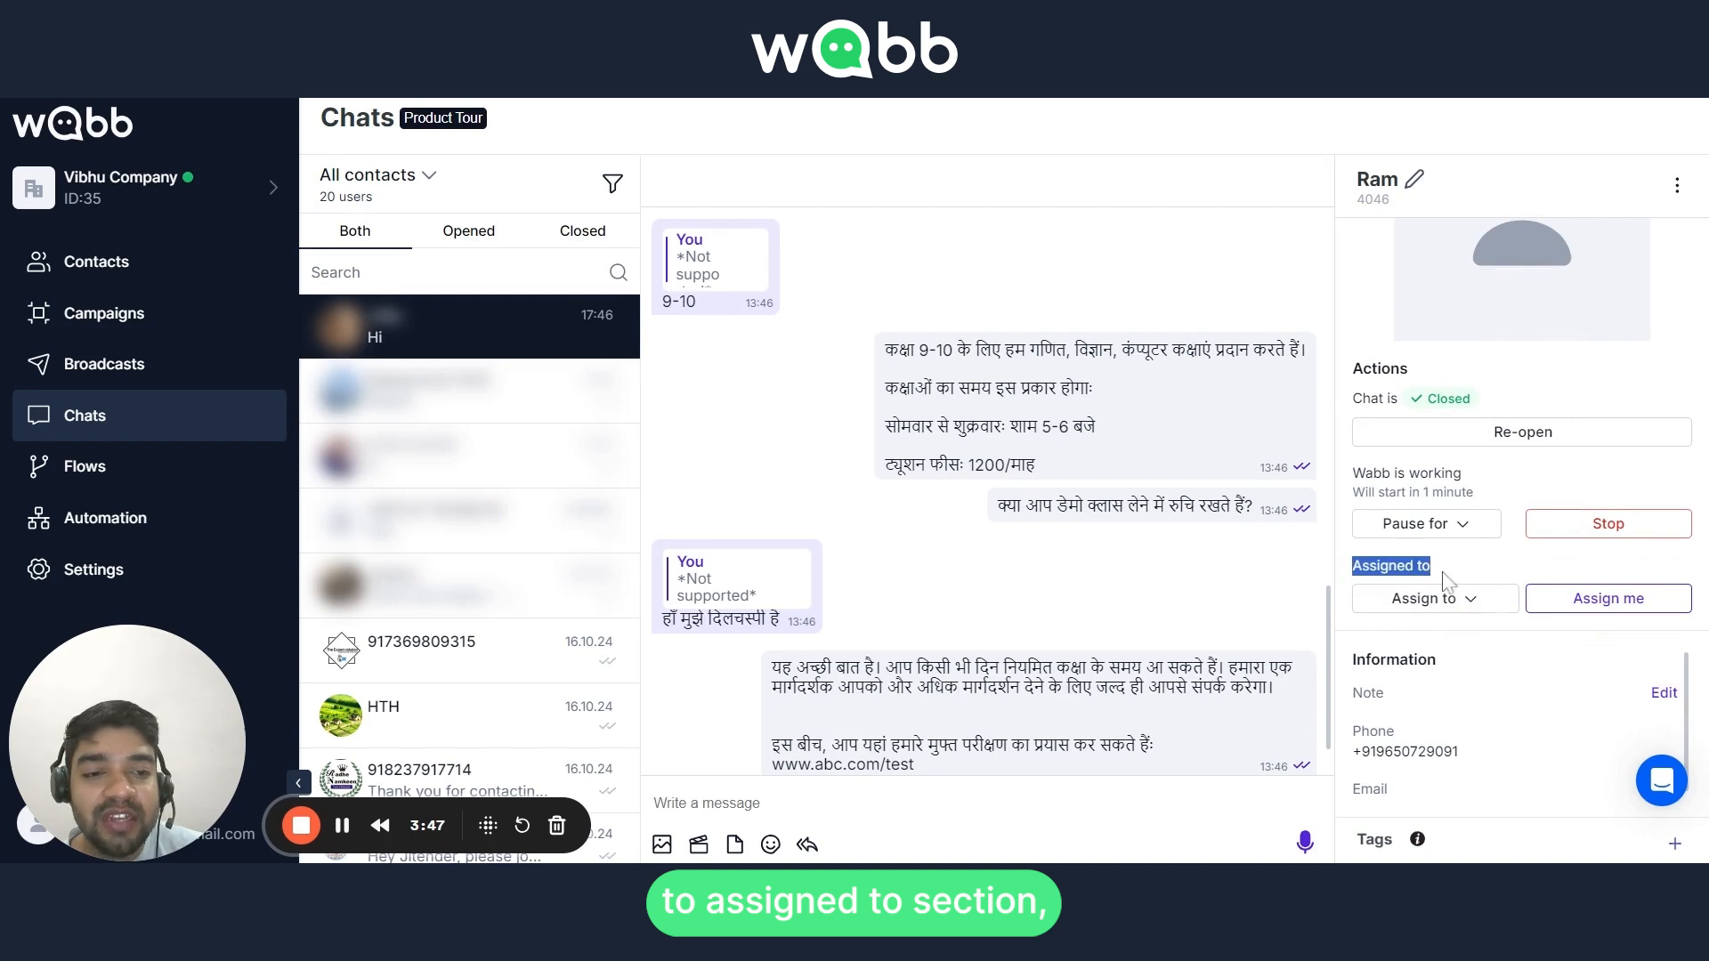
click(1460, 609)
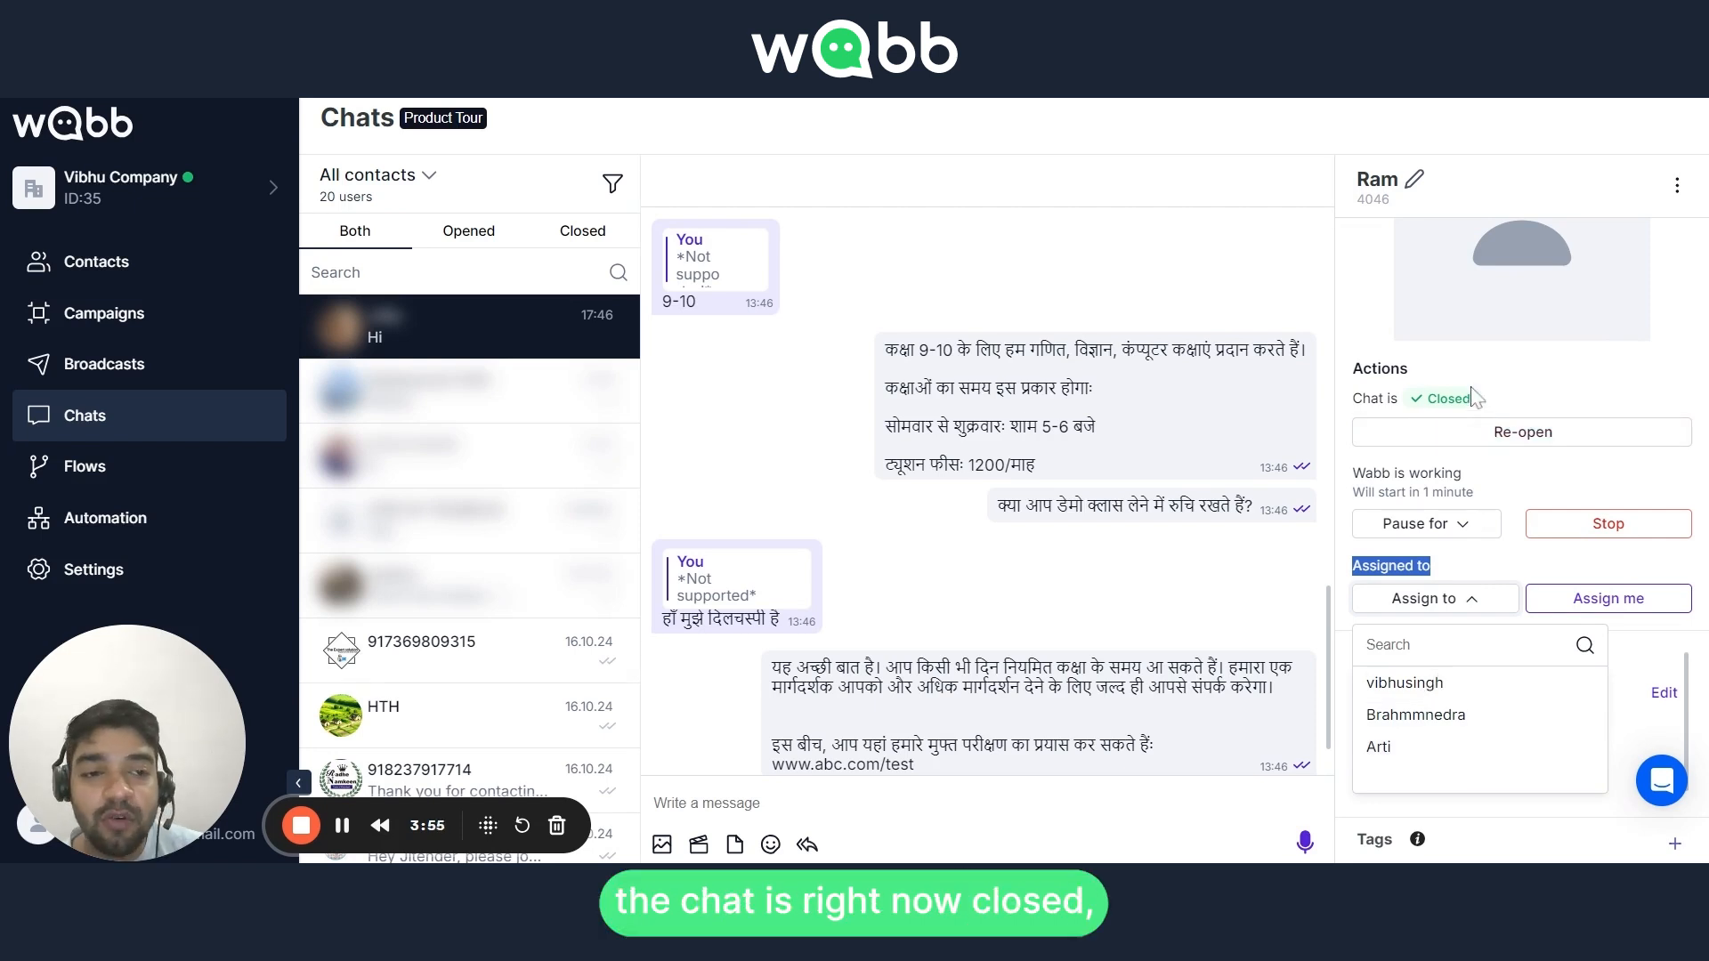
click(1413, 758)
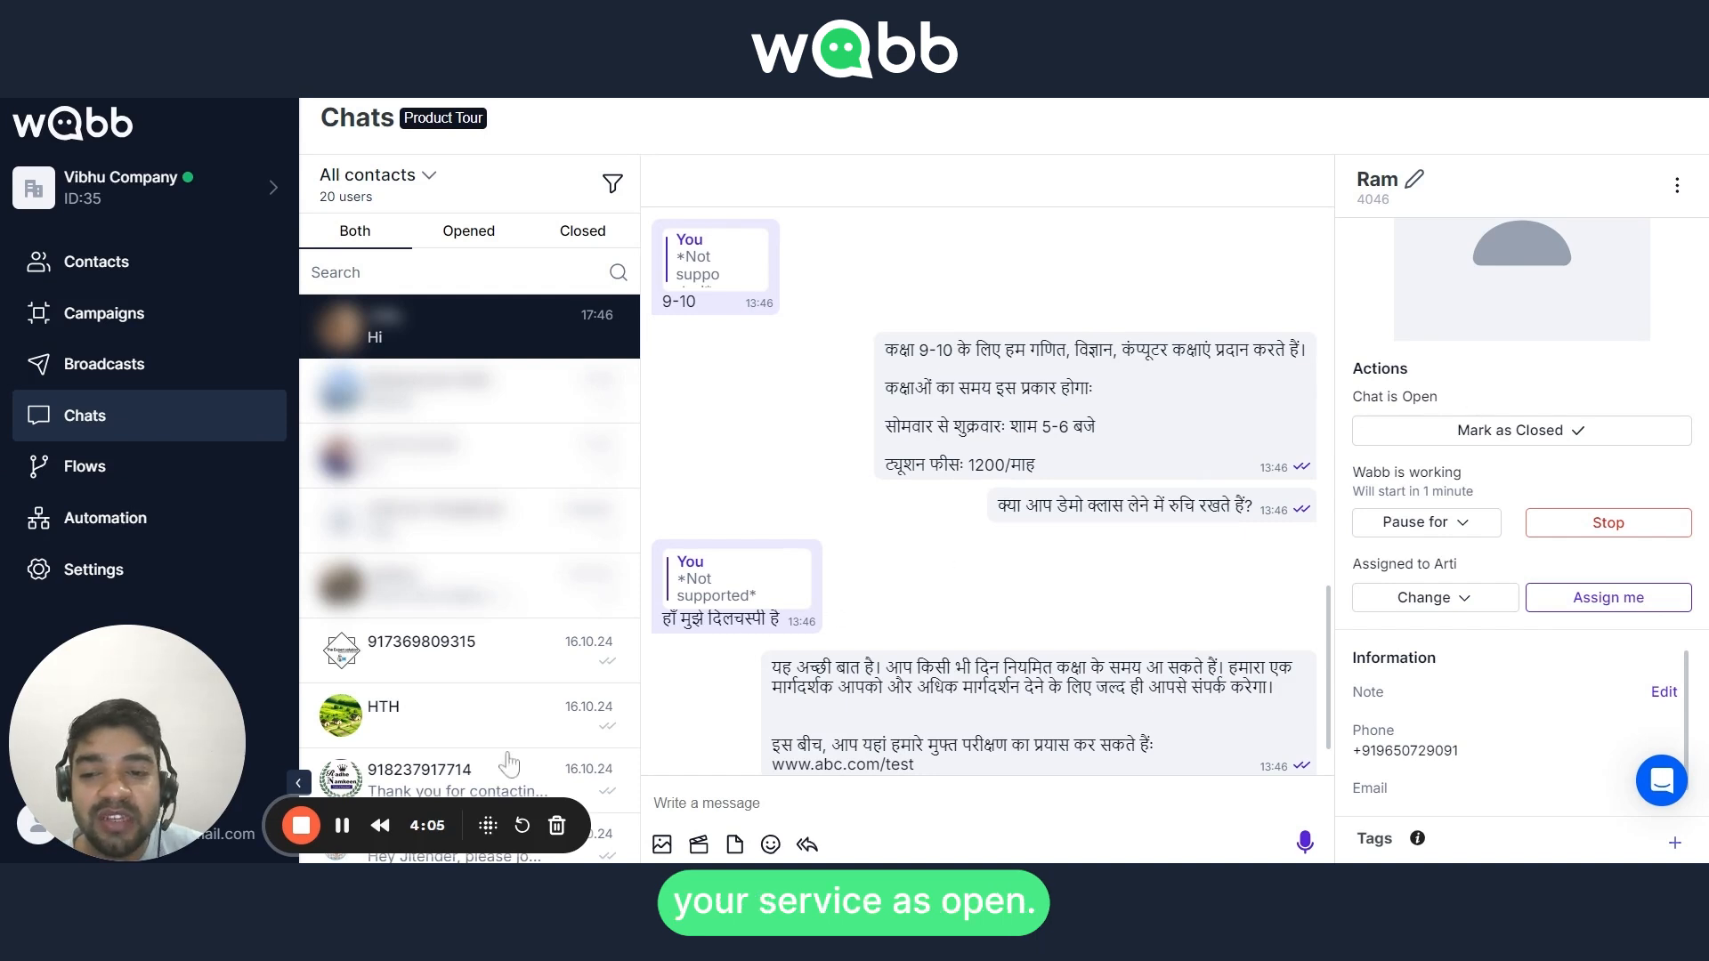
click(342, 826)
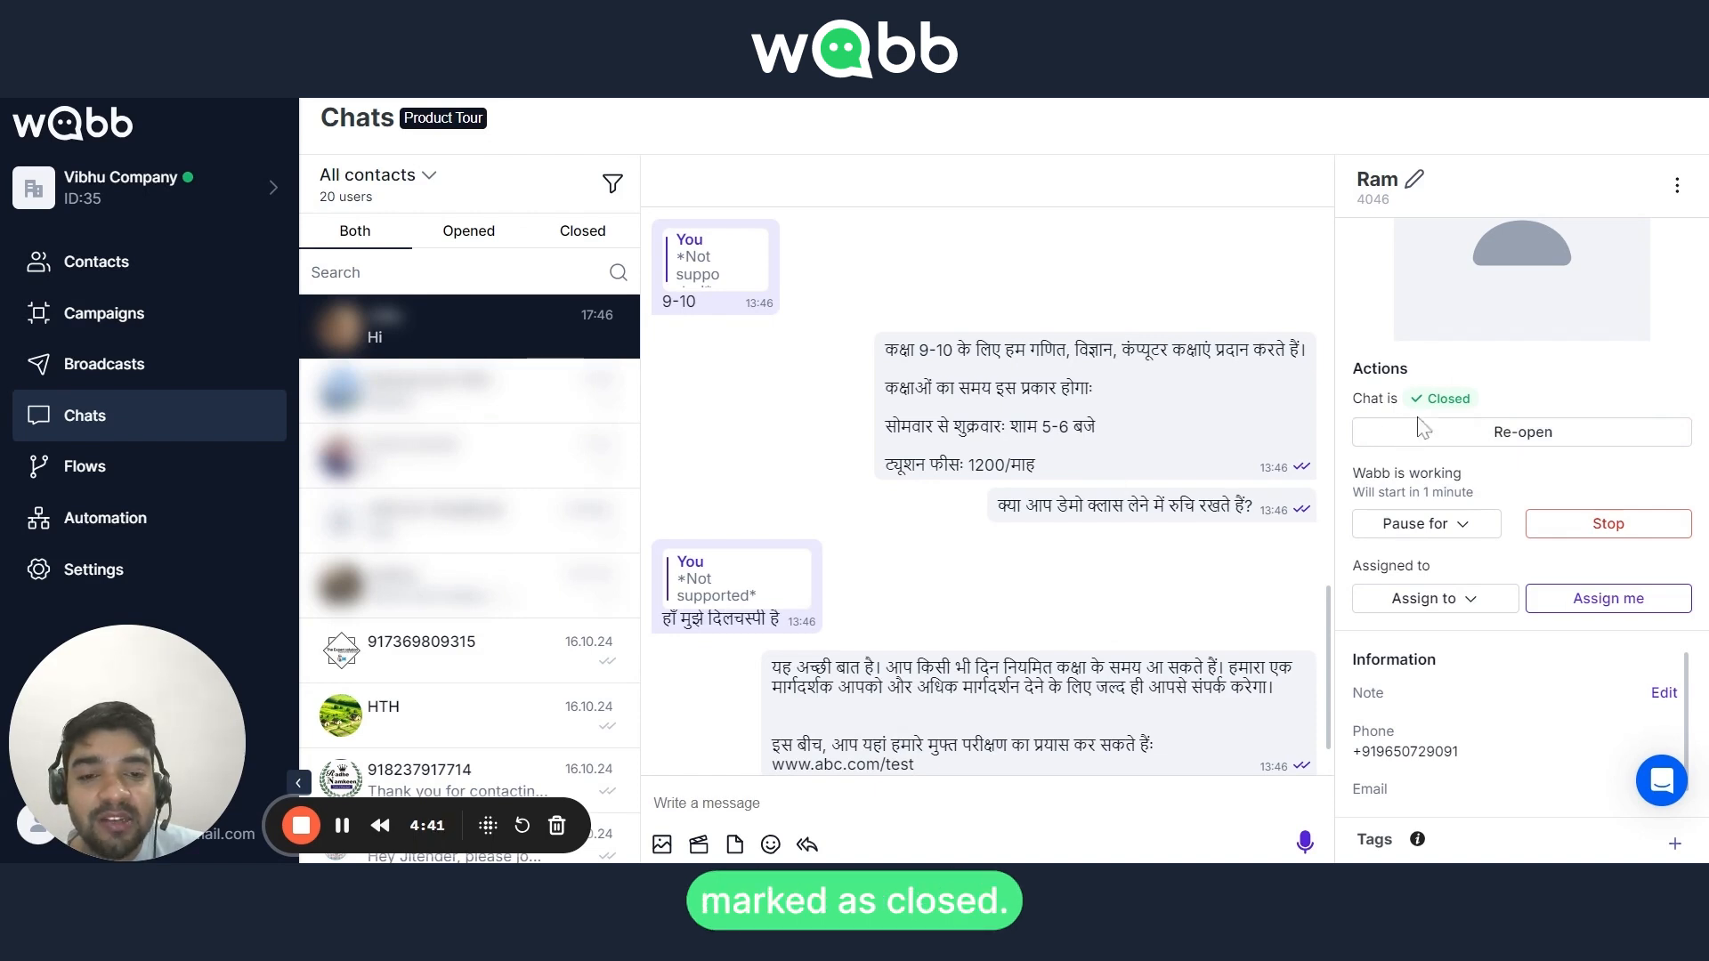
- Send the message "hi" in the closed chat
scroll(1255, 659, down, 1)
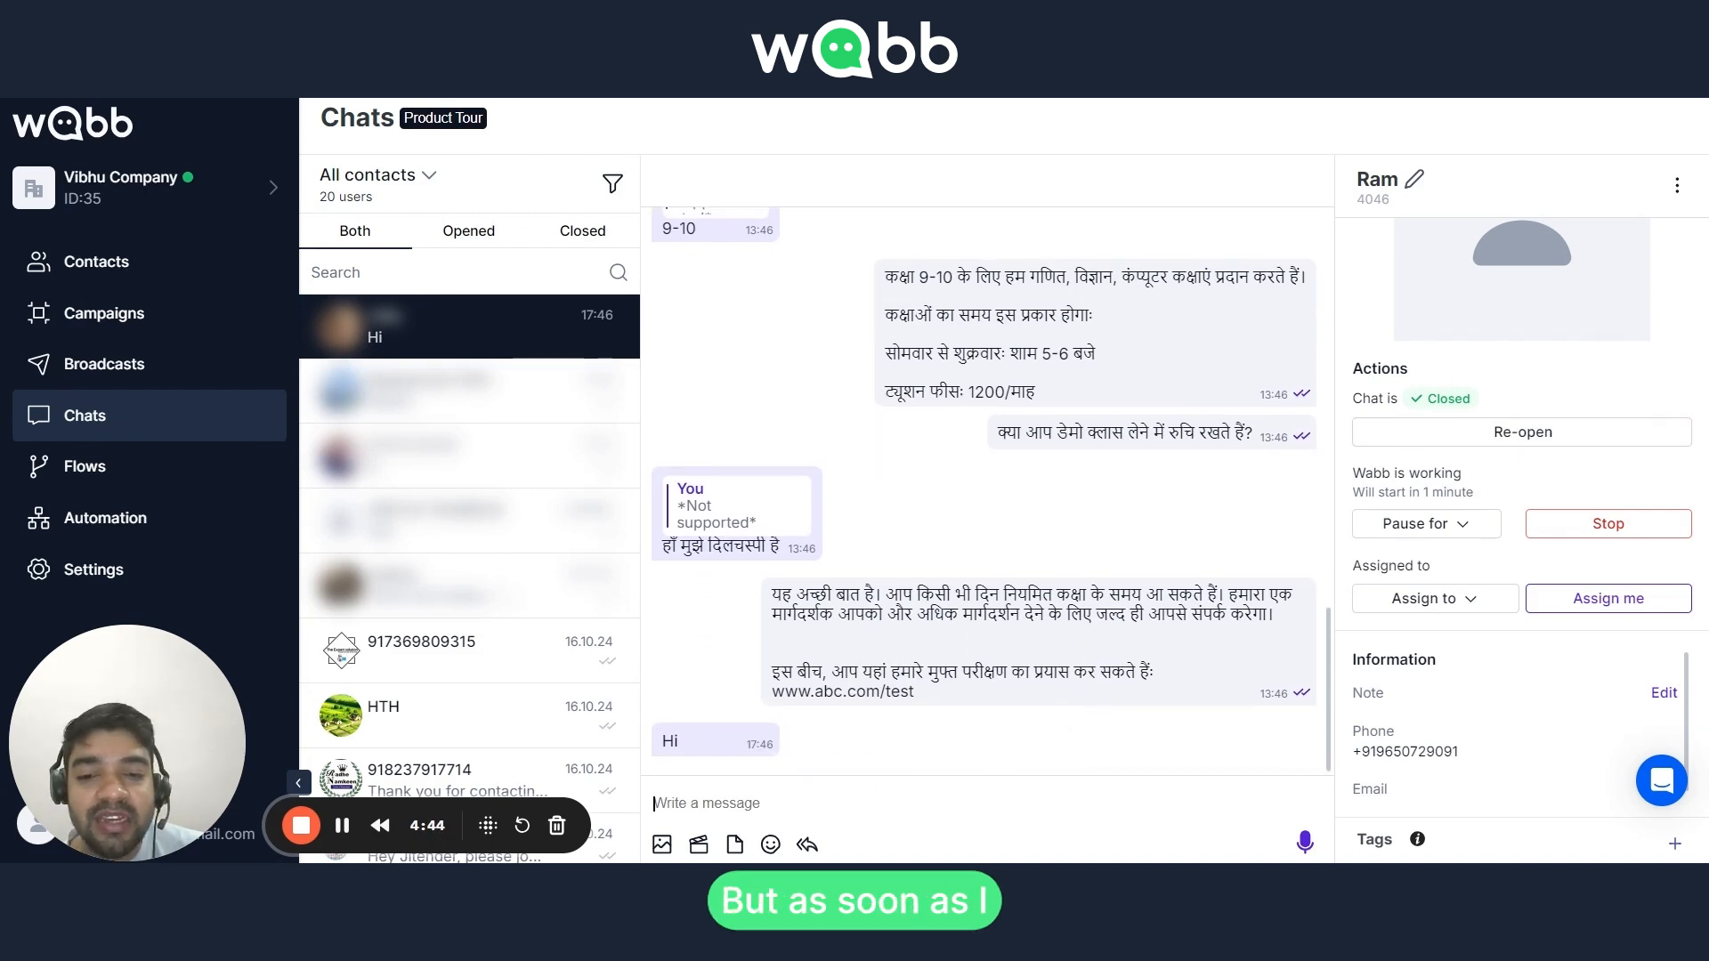
text(hi)
key(Return)
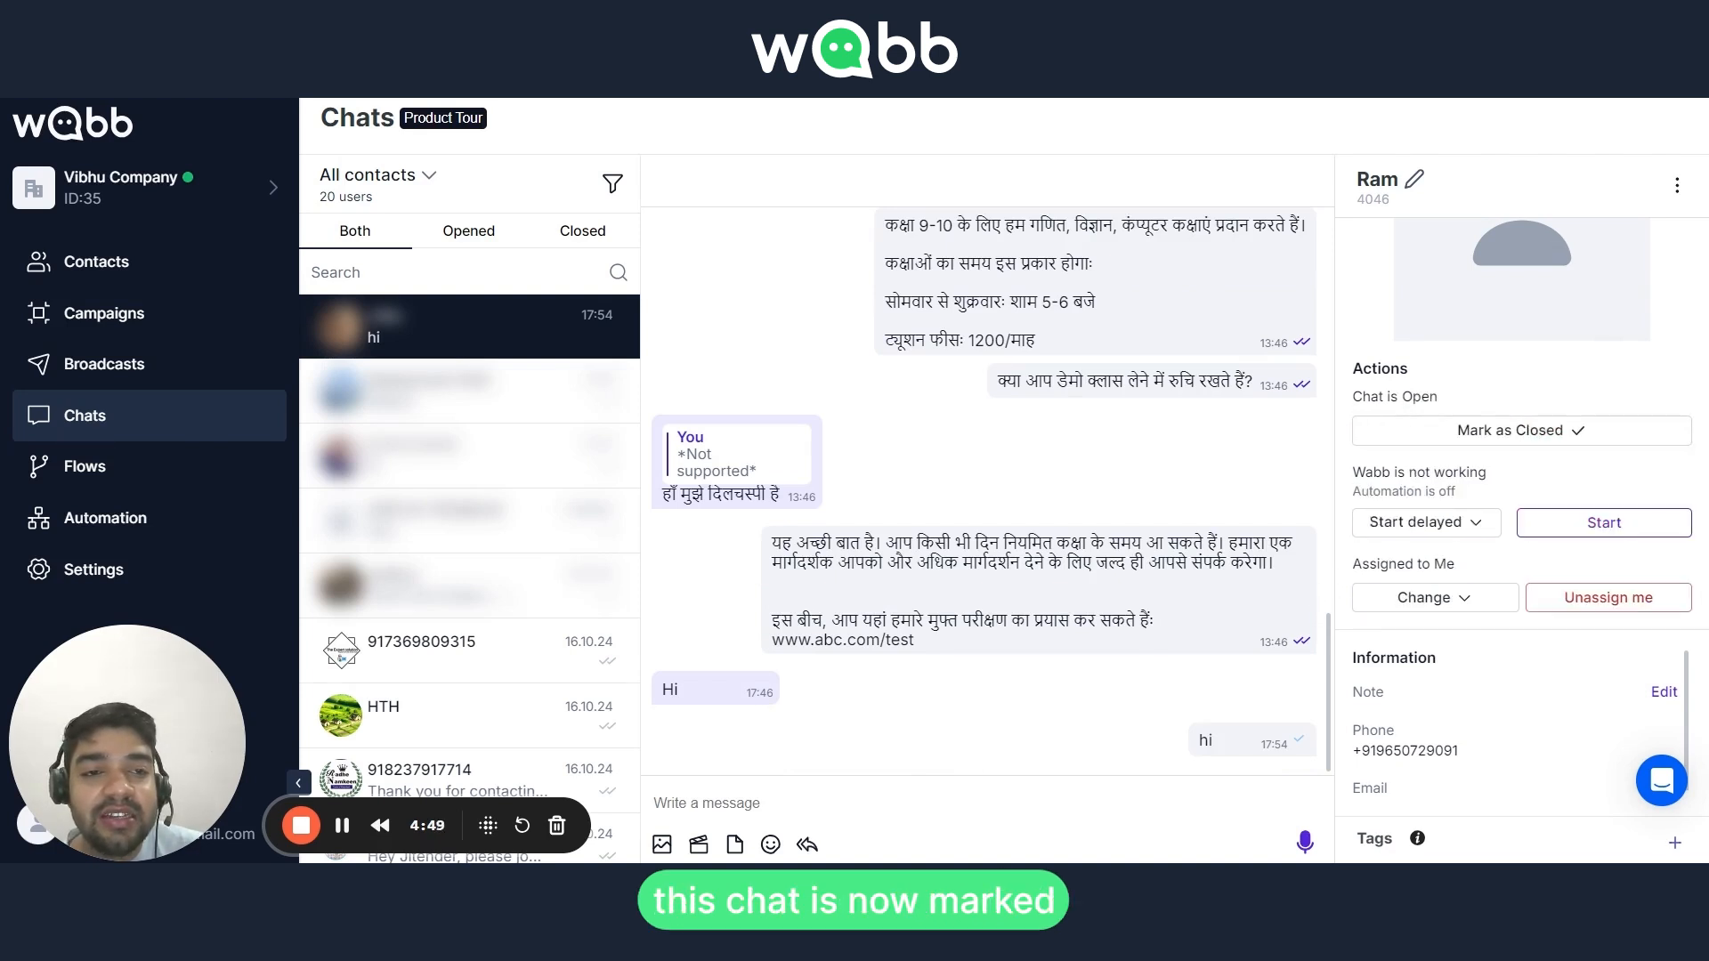
- Check the chat's status and automation state after the sent message, and mark the chat as closed
drag(1353, 406, 1453, 409)
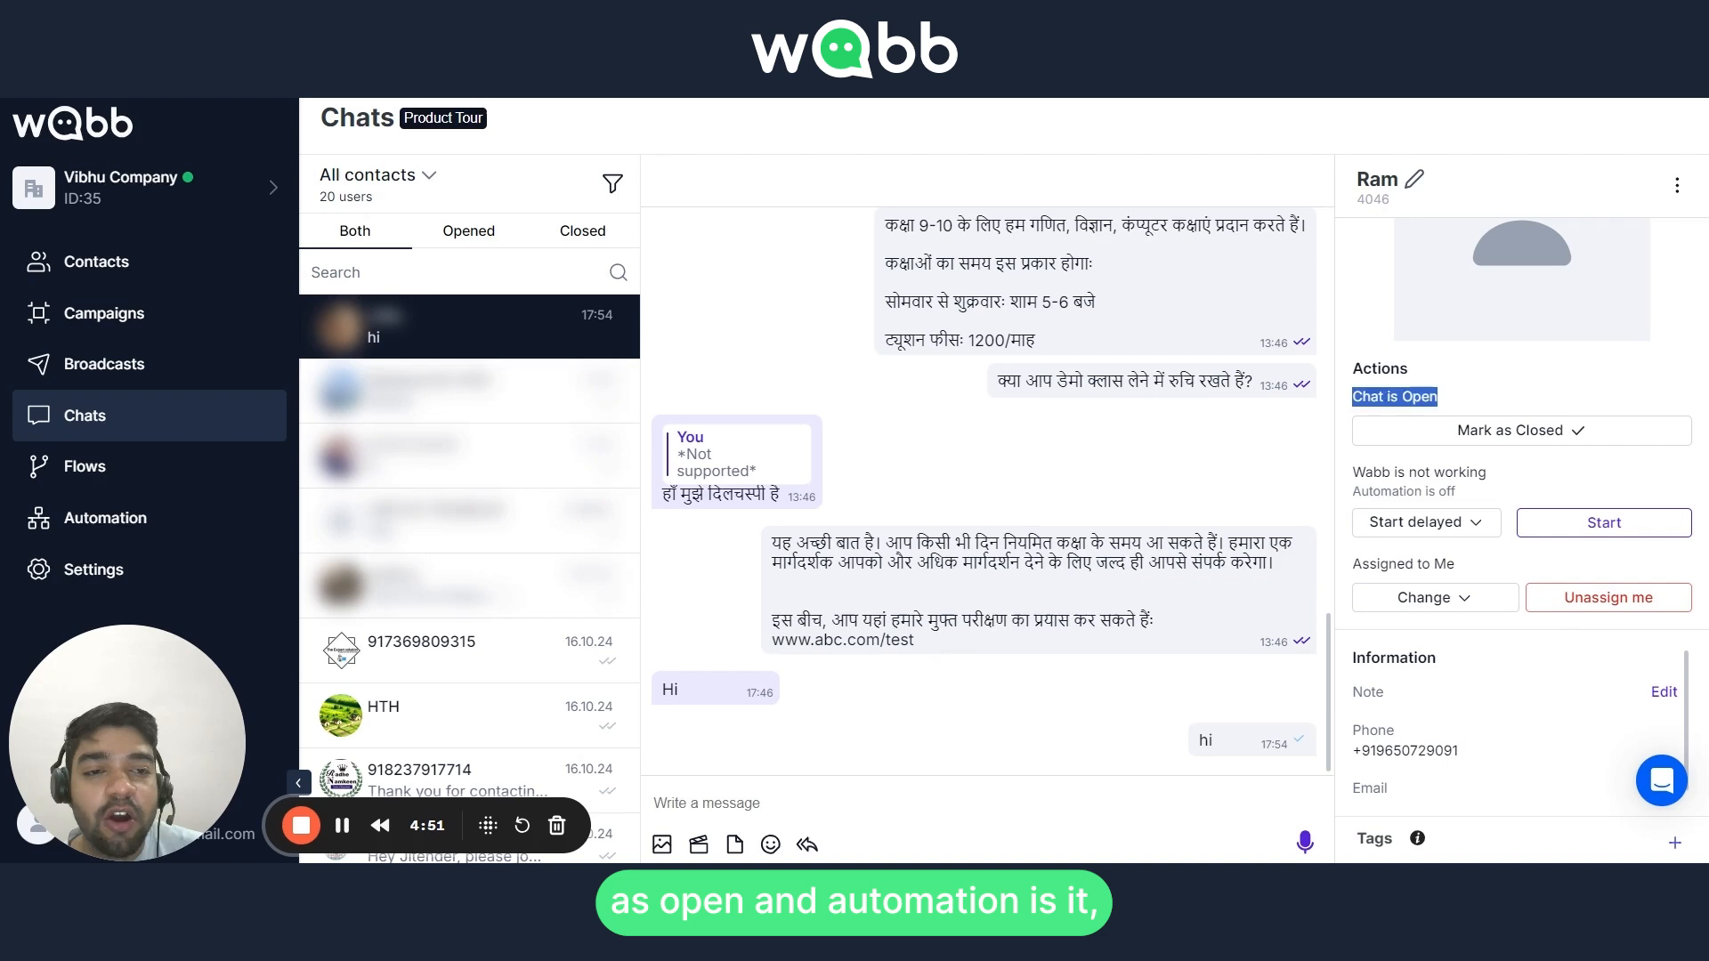
drag(1353, 491, 1476, 500)
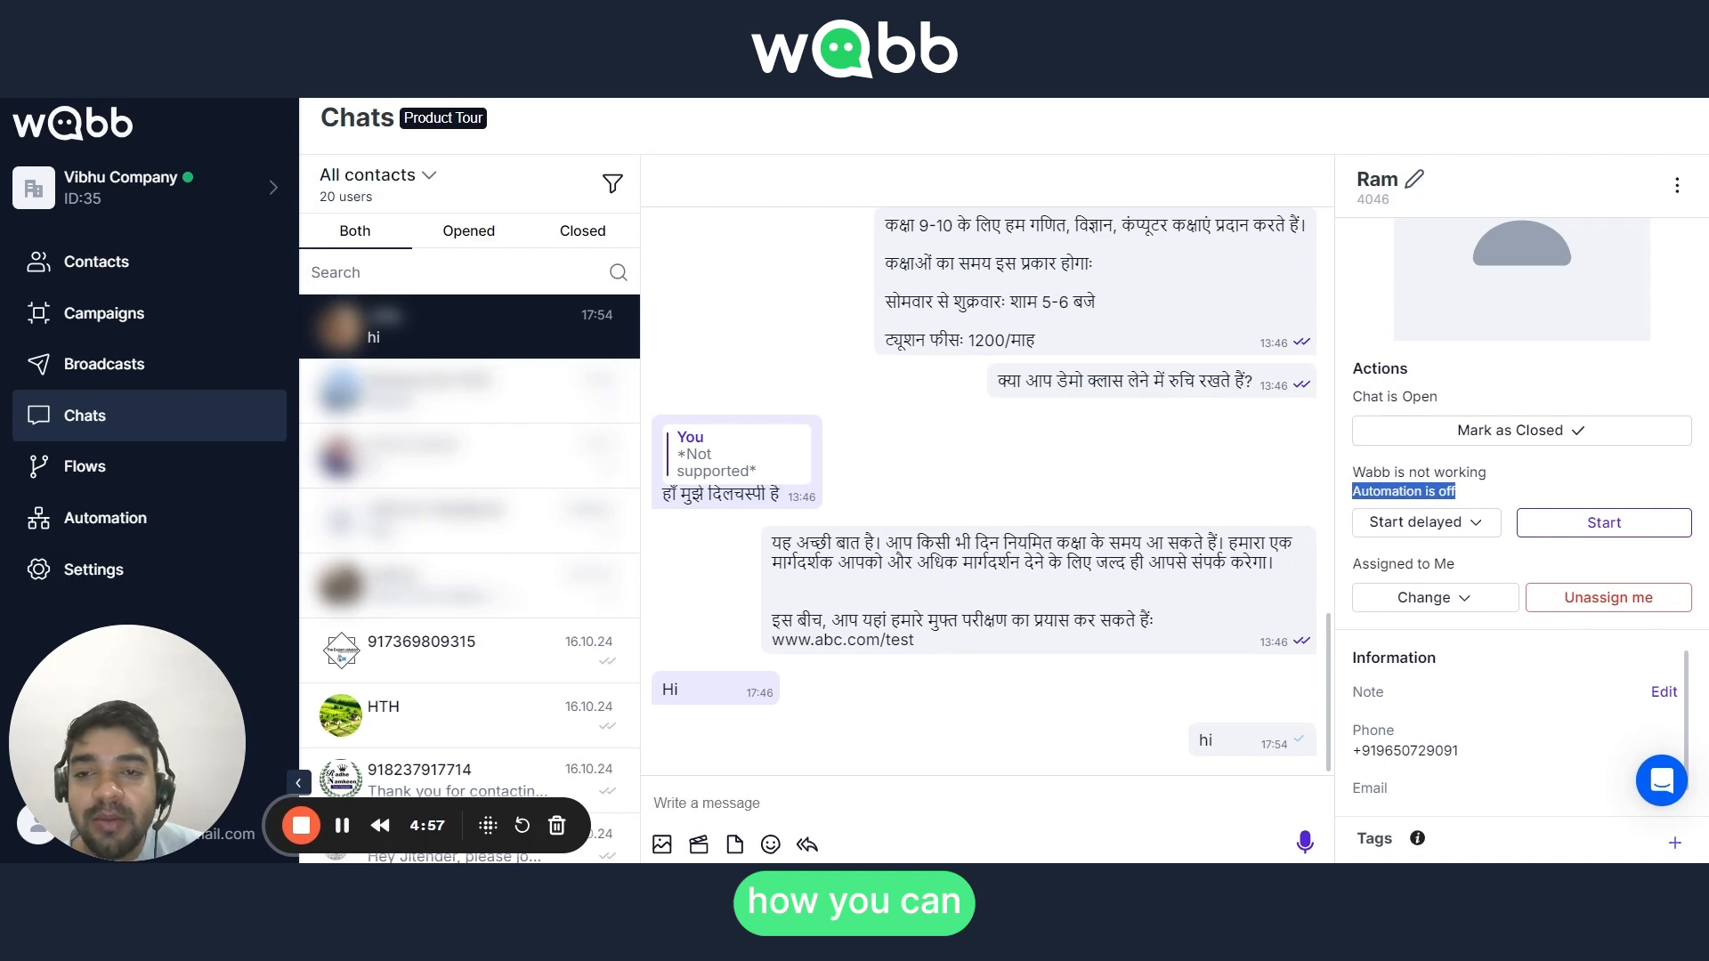
click(1437, 432)
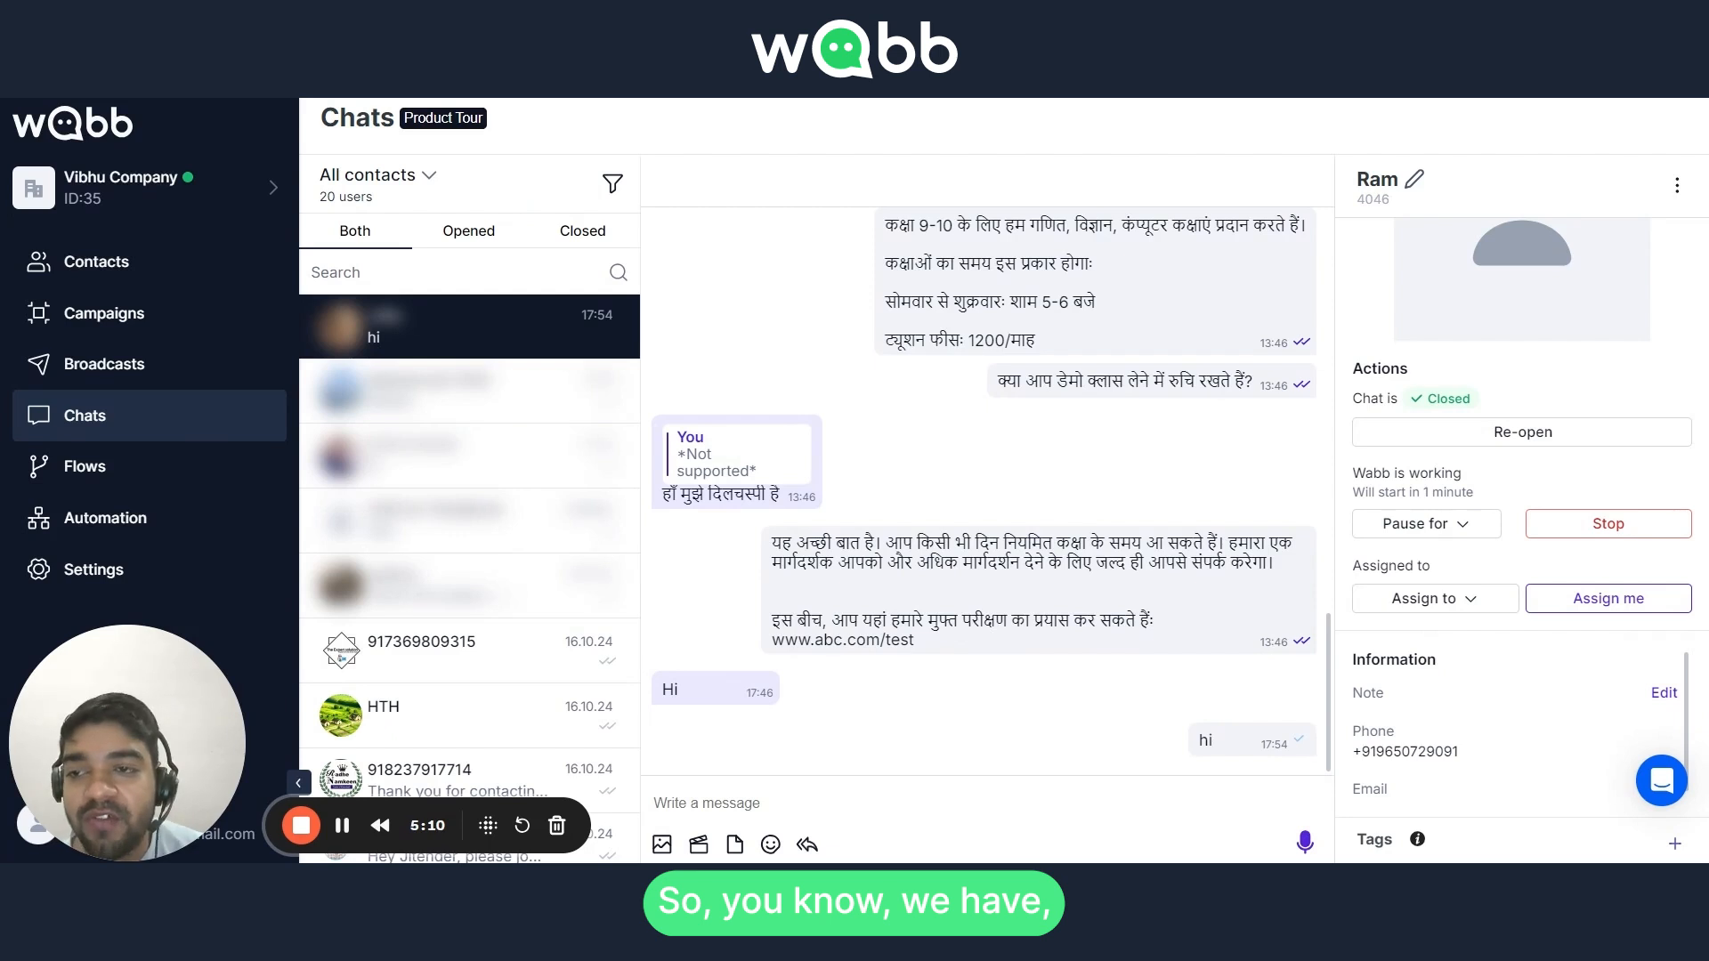
- Open the "Tution Class" flow and bring up the settings of its empty Action block
click(85, 472)
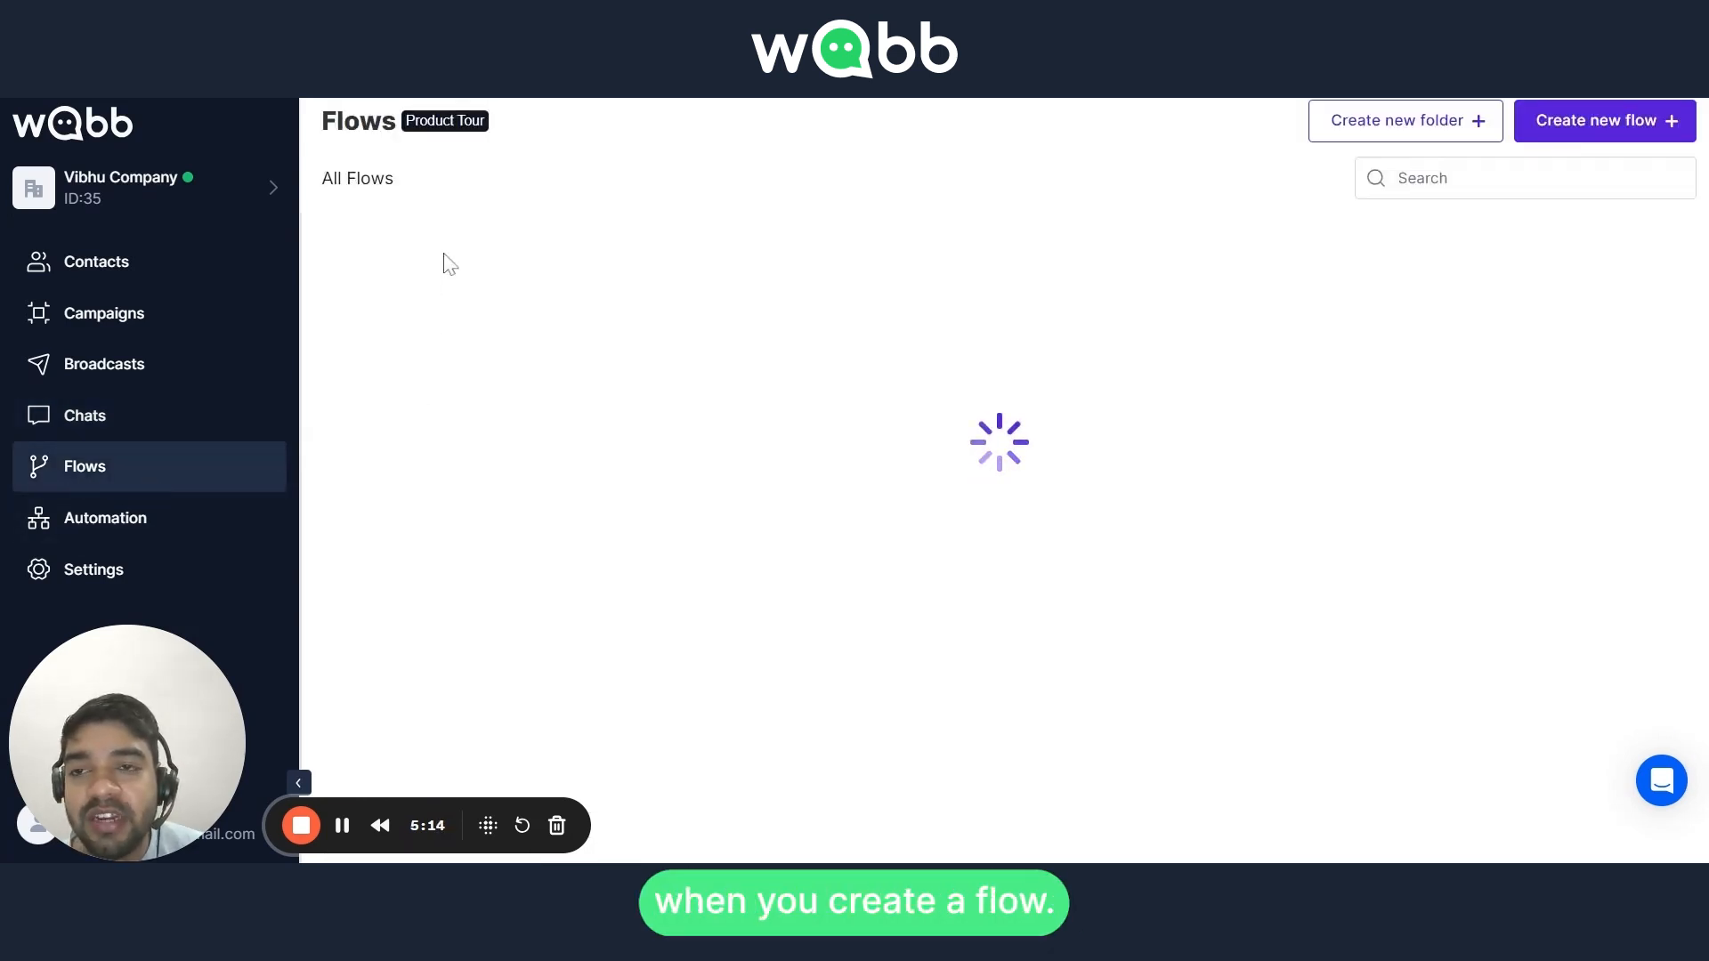
click(445, 286)
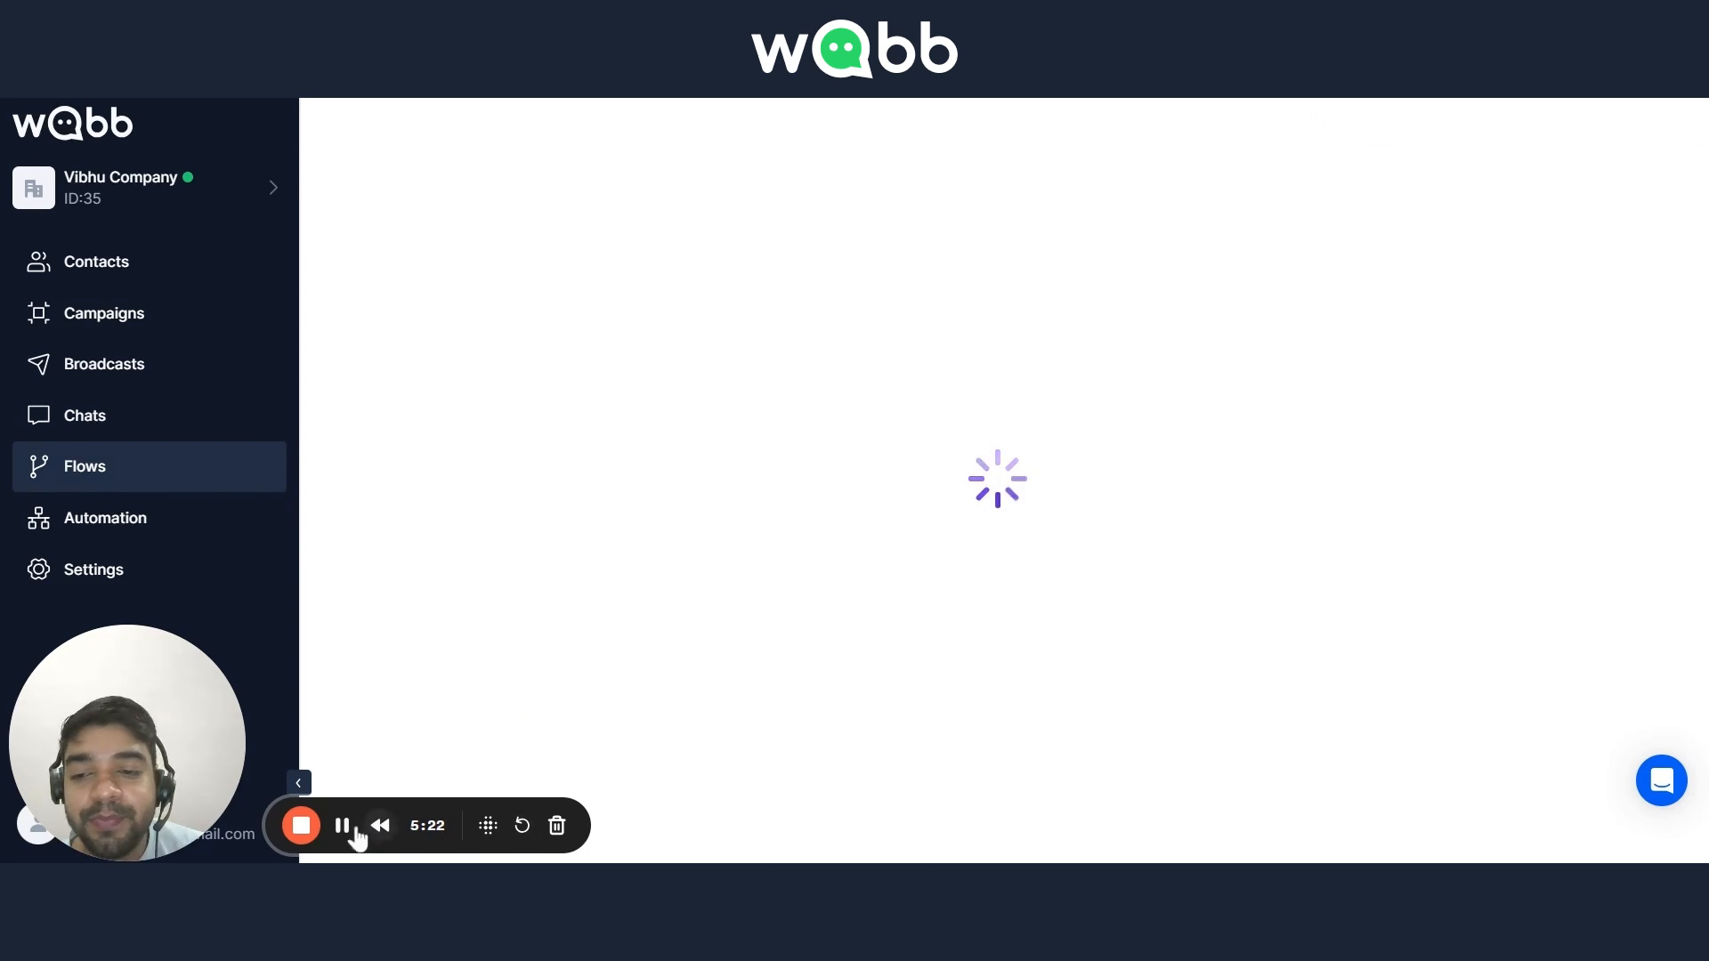
click(792, 504)
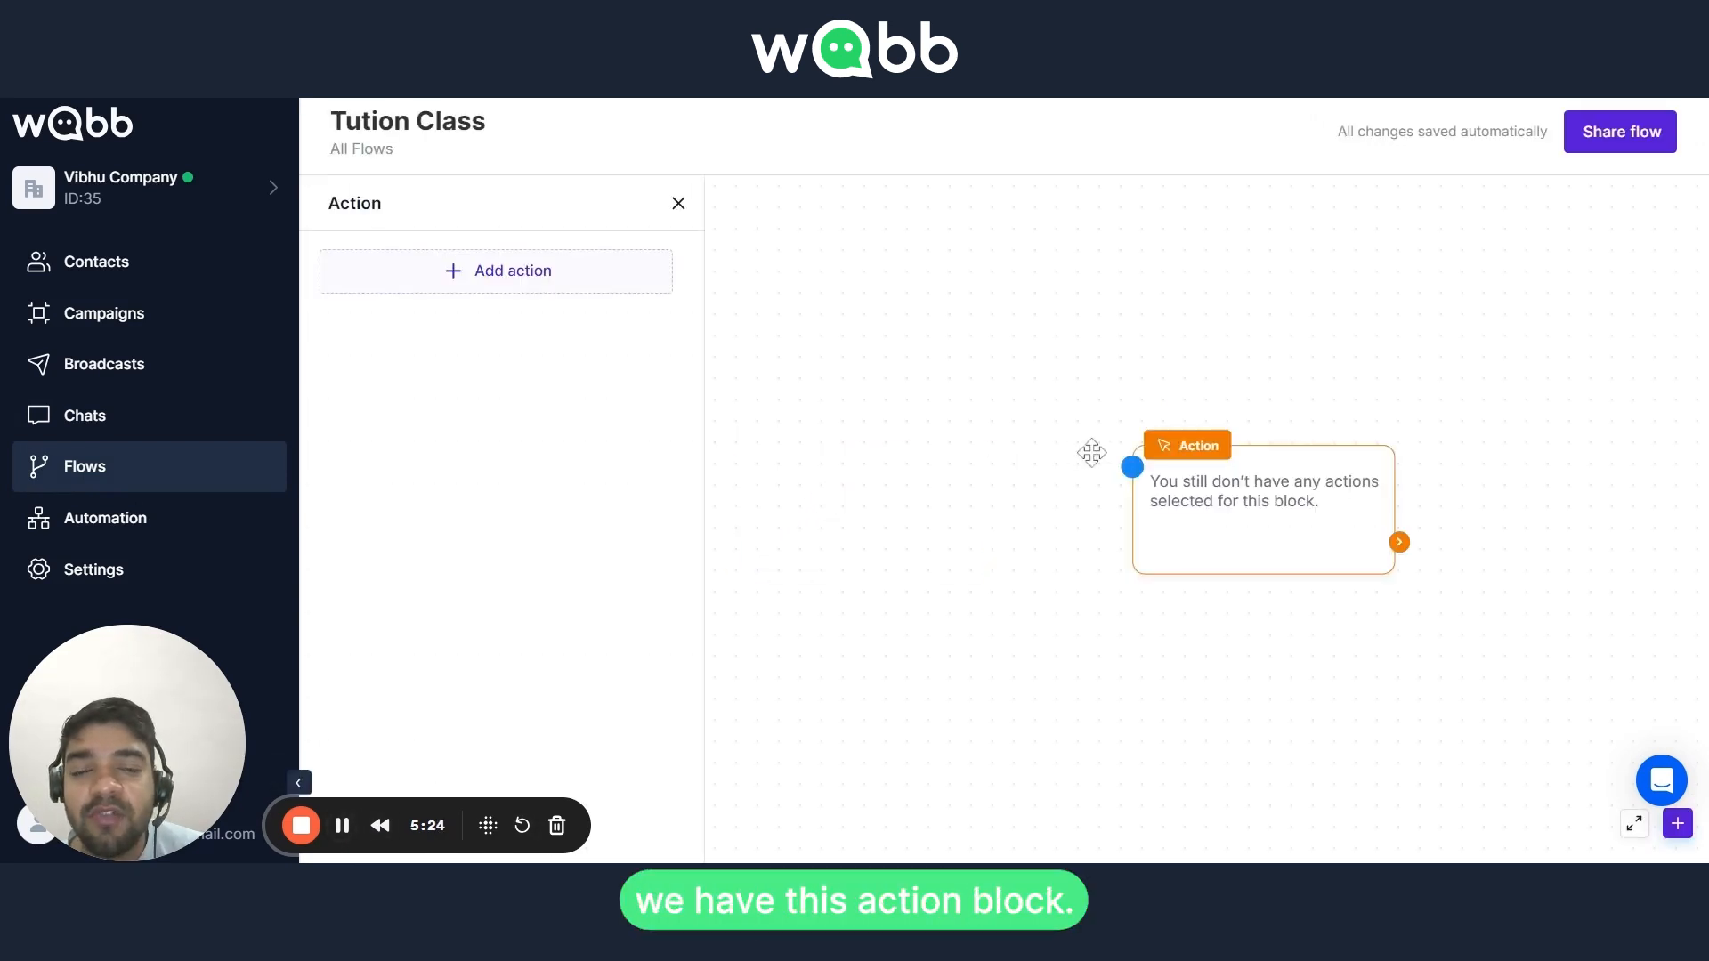
- Add the "Assign chat and mark as open" action to the block, with the last listed team member as assignee
click(500, 281)
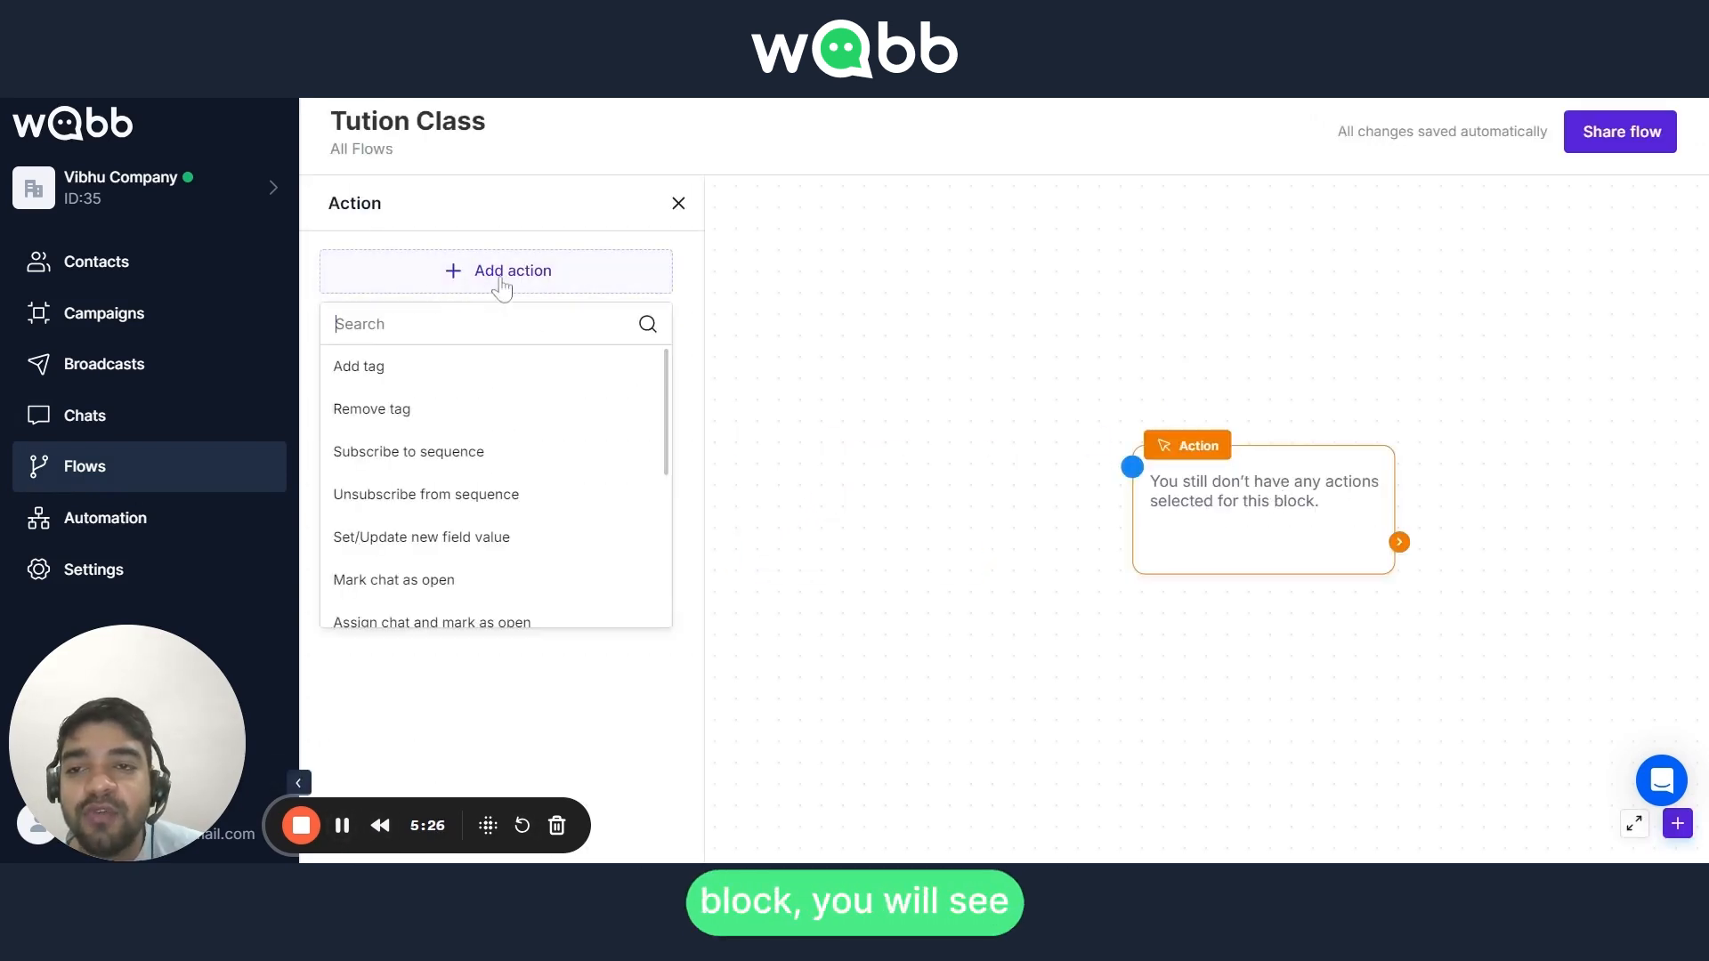
scroll(509, 591, down, 2)
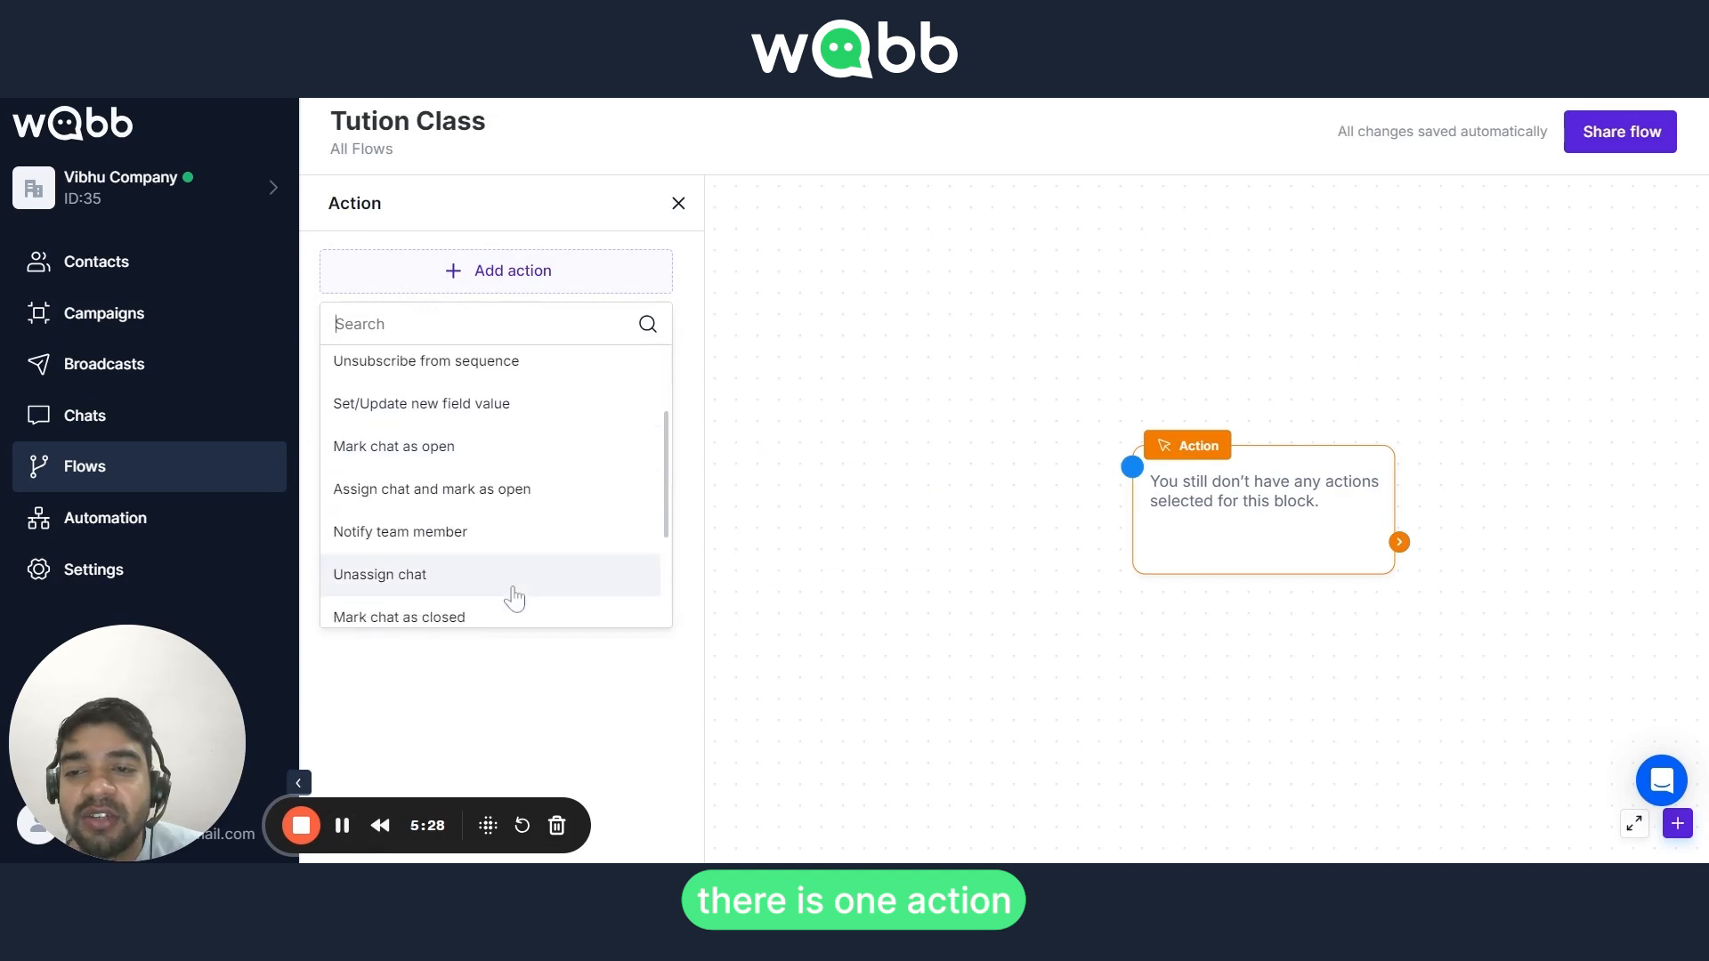
click(388, 501)
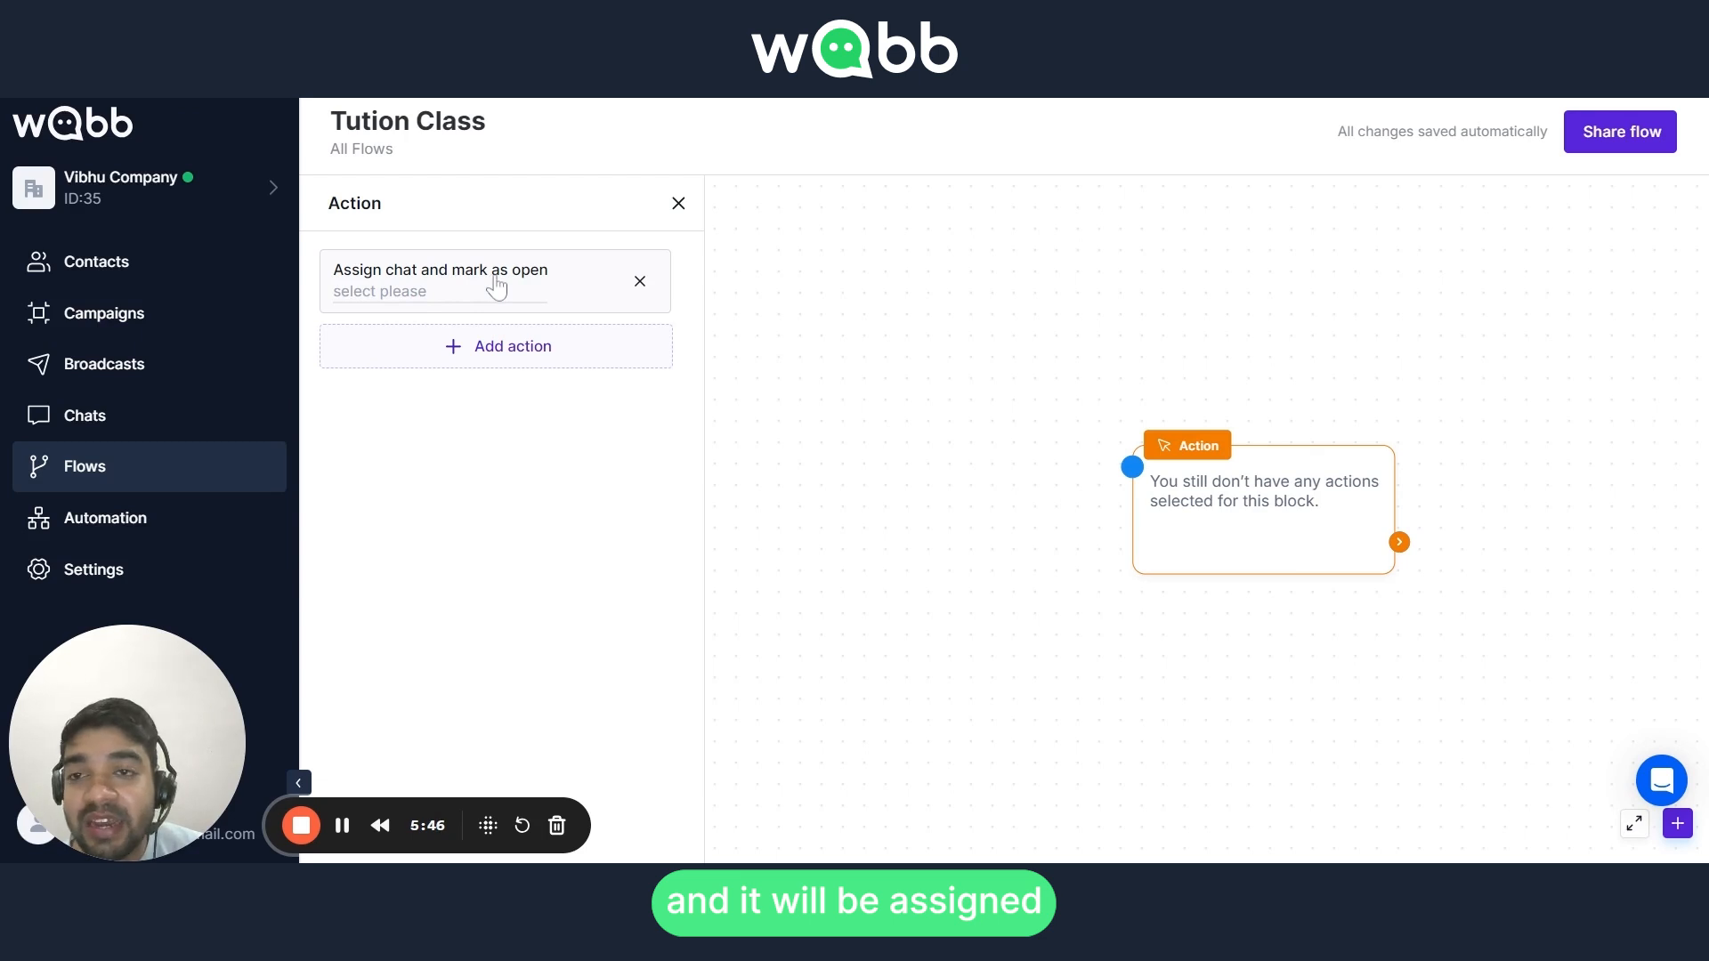
click(389, 305)
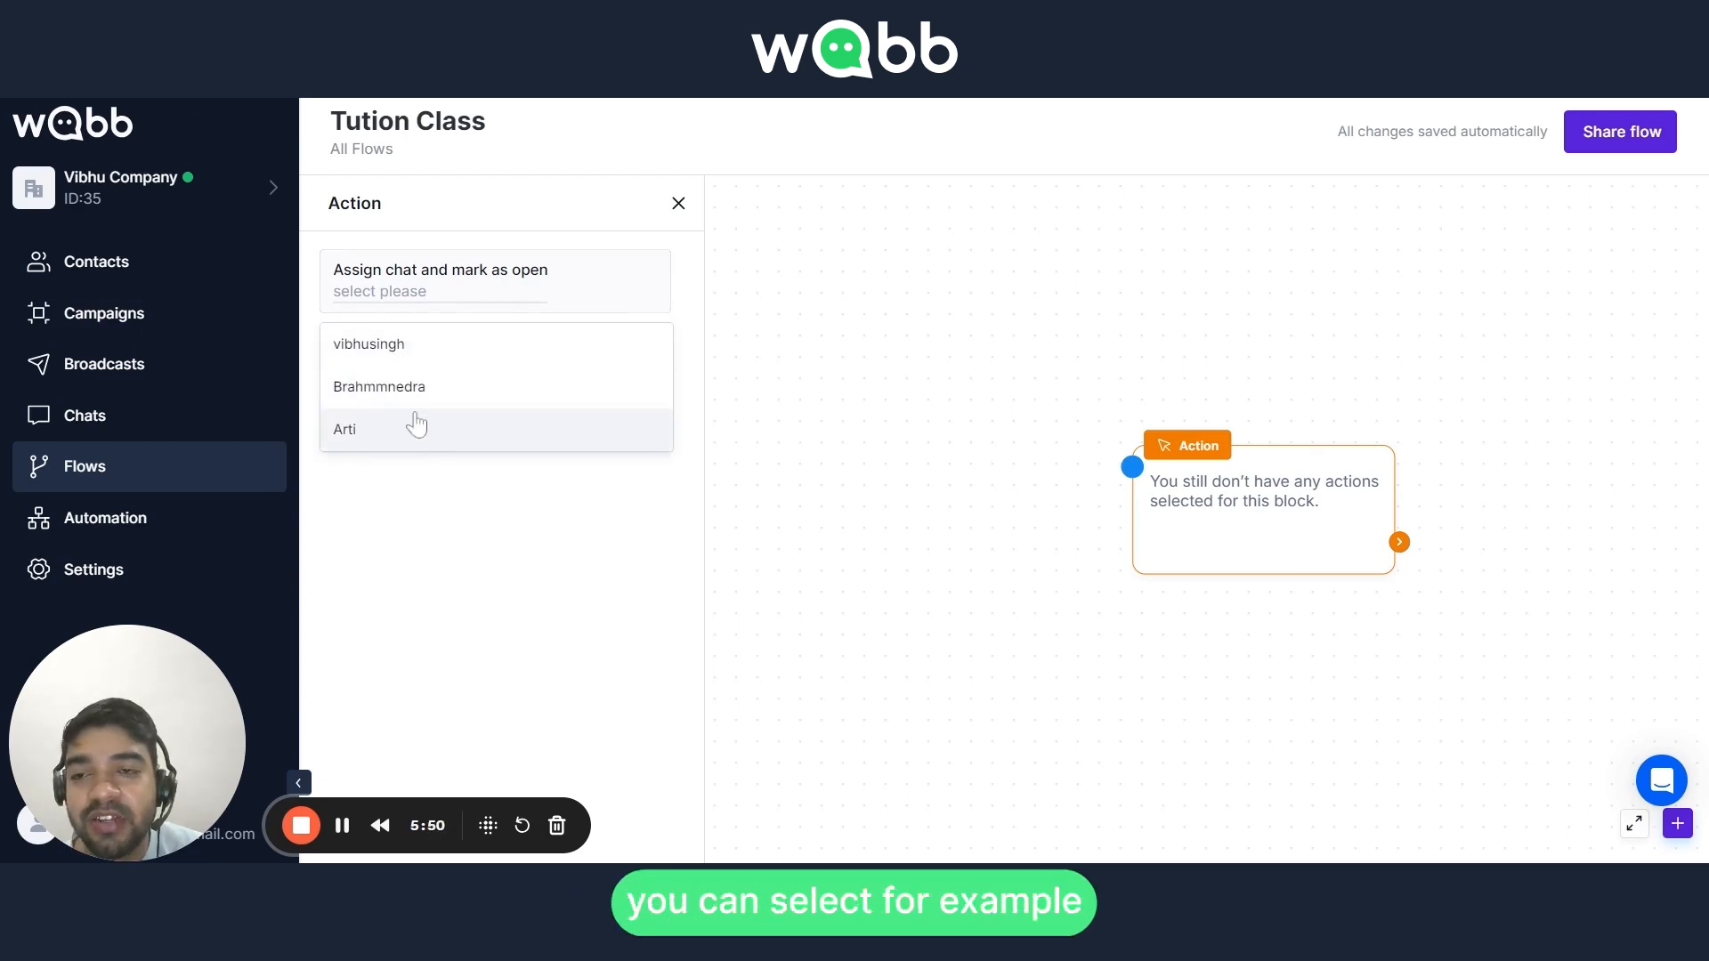
click(363, 431)
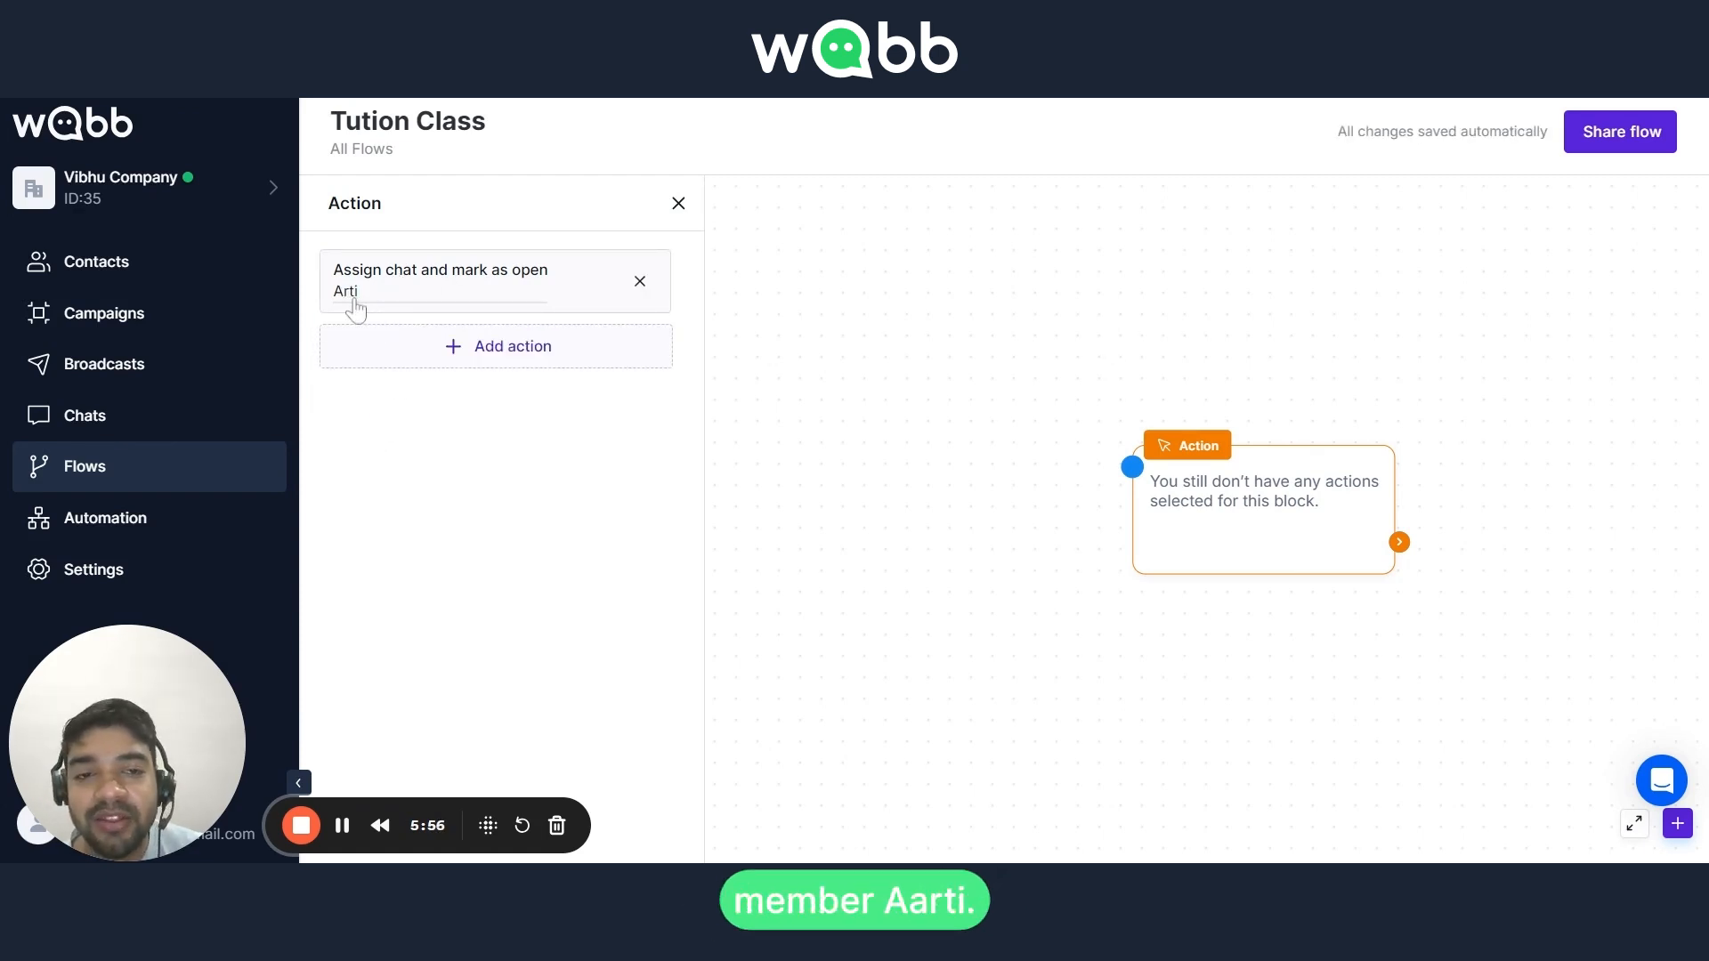
- Add the "Mark chat as open" action to the Action block below the chat assignment action
click(484, 356)
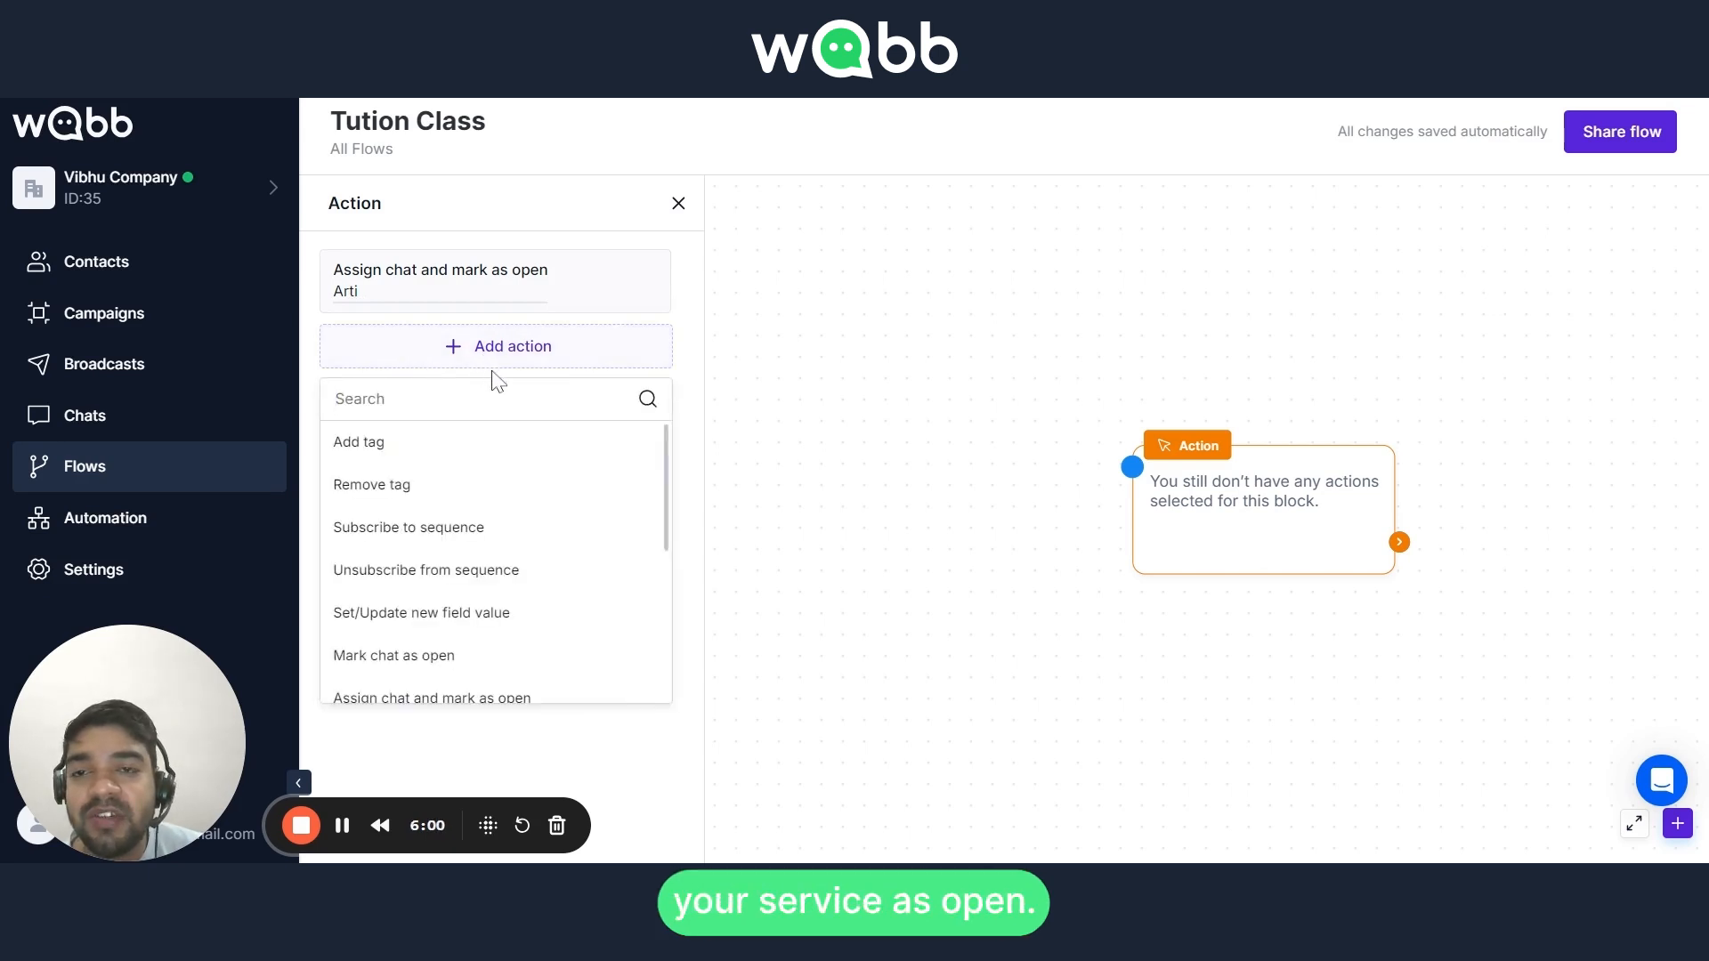
scroll(507, 651, down, 2)
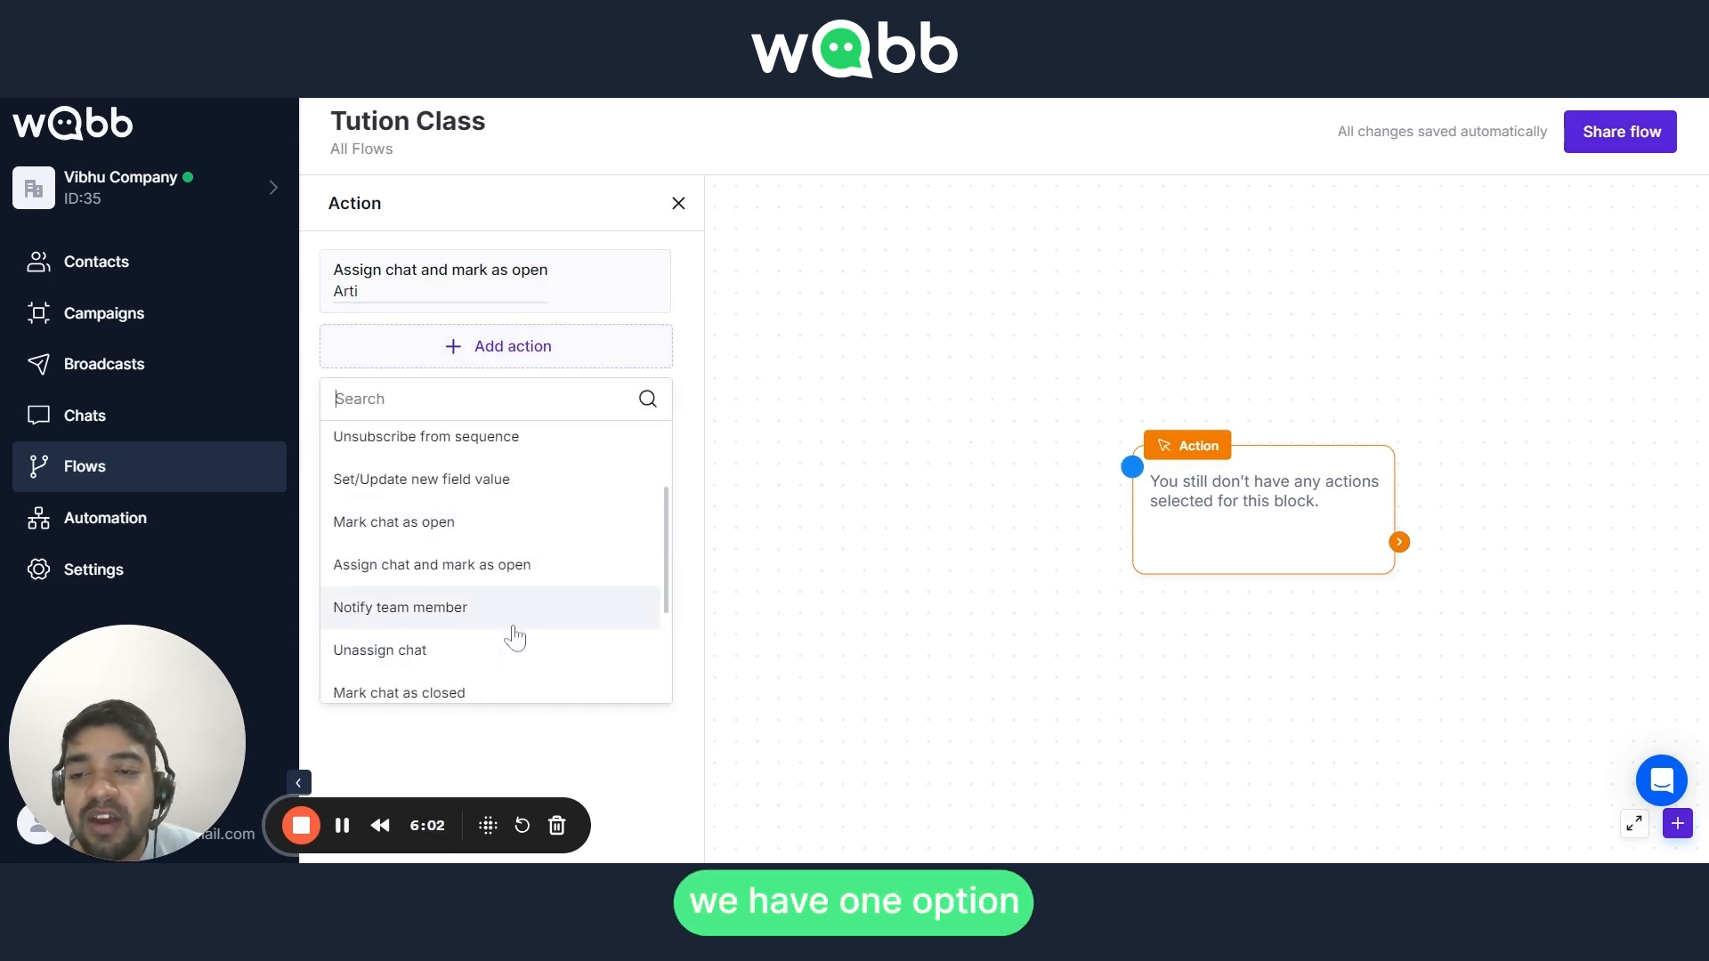
scroll(514, 637, down, 2)
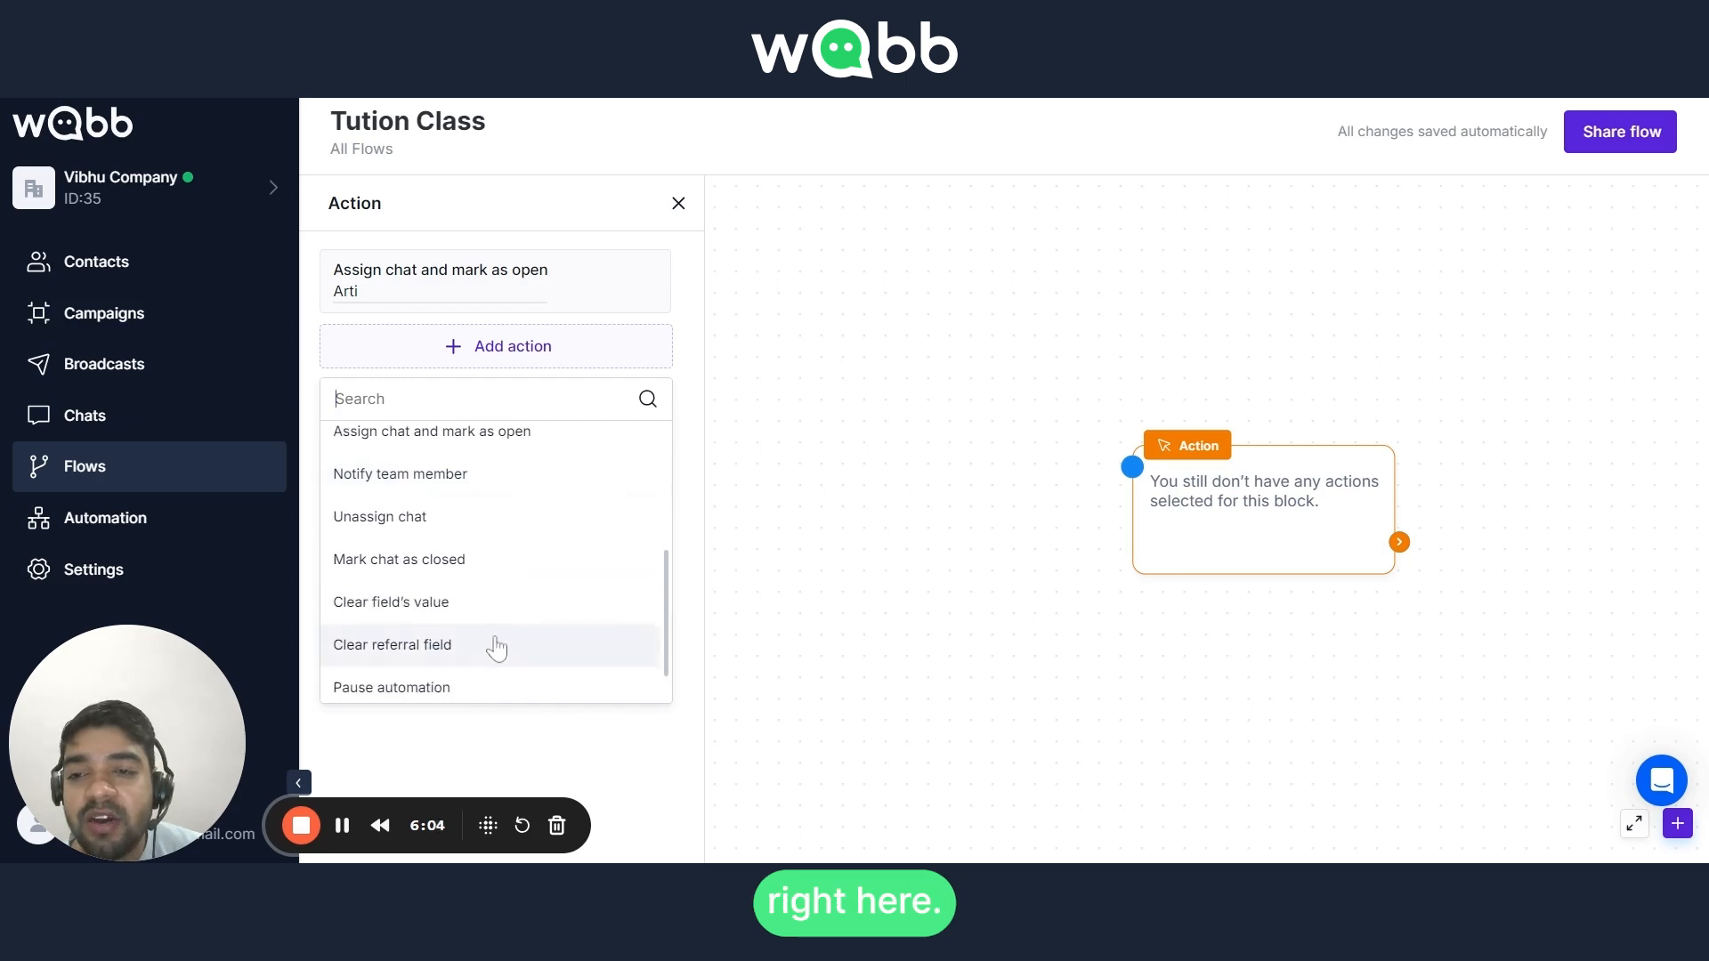
scroll(491, 636, up, 5)
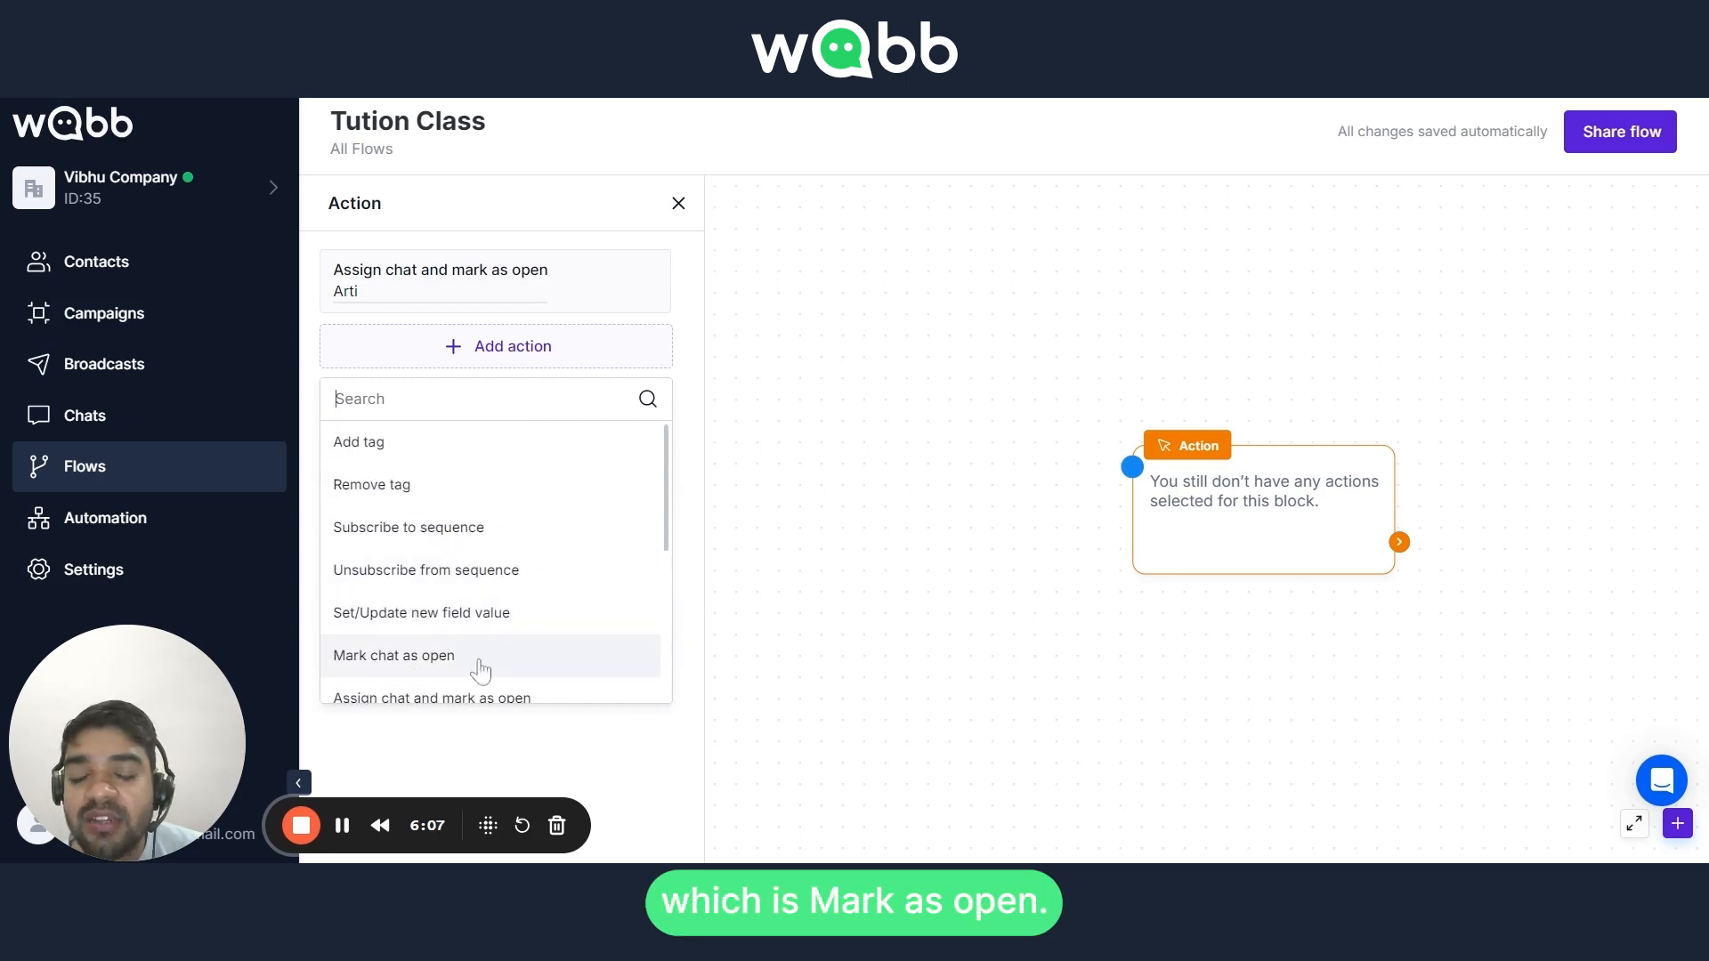
click(480, 659)
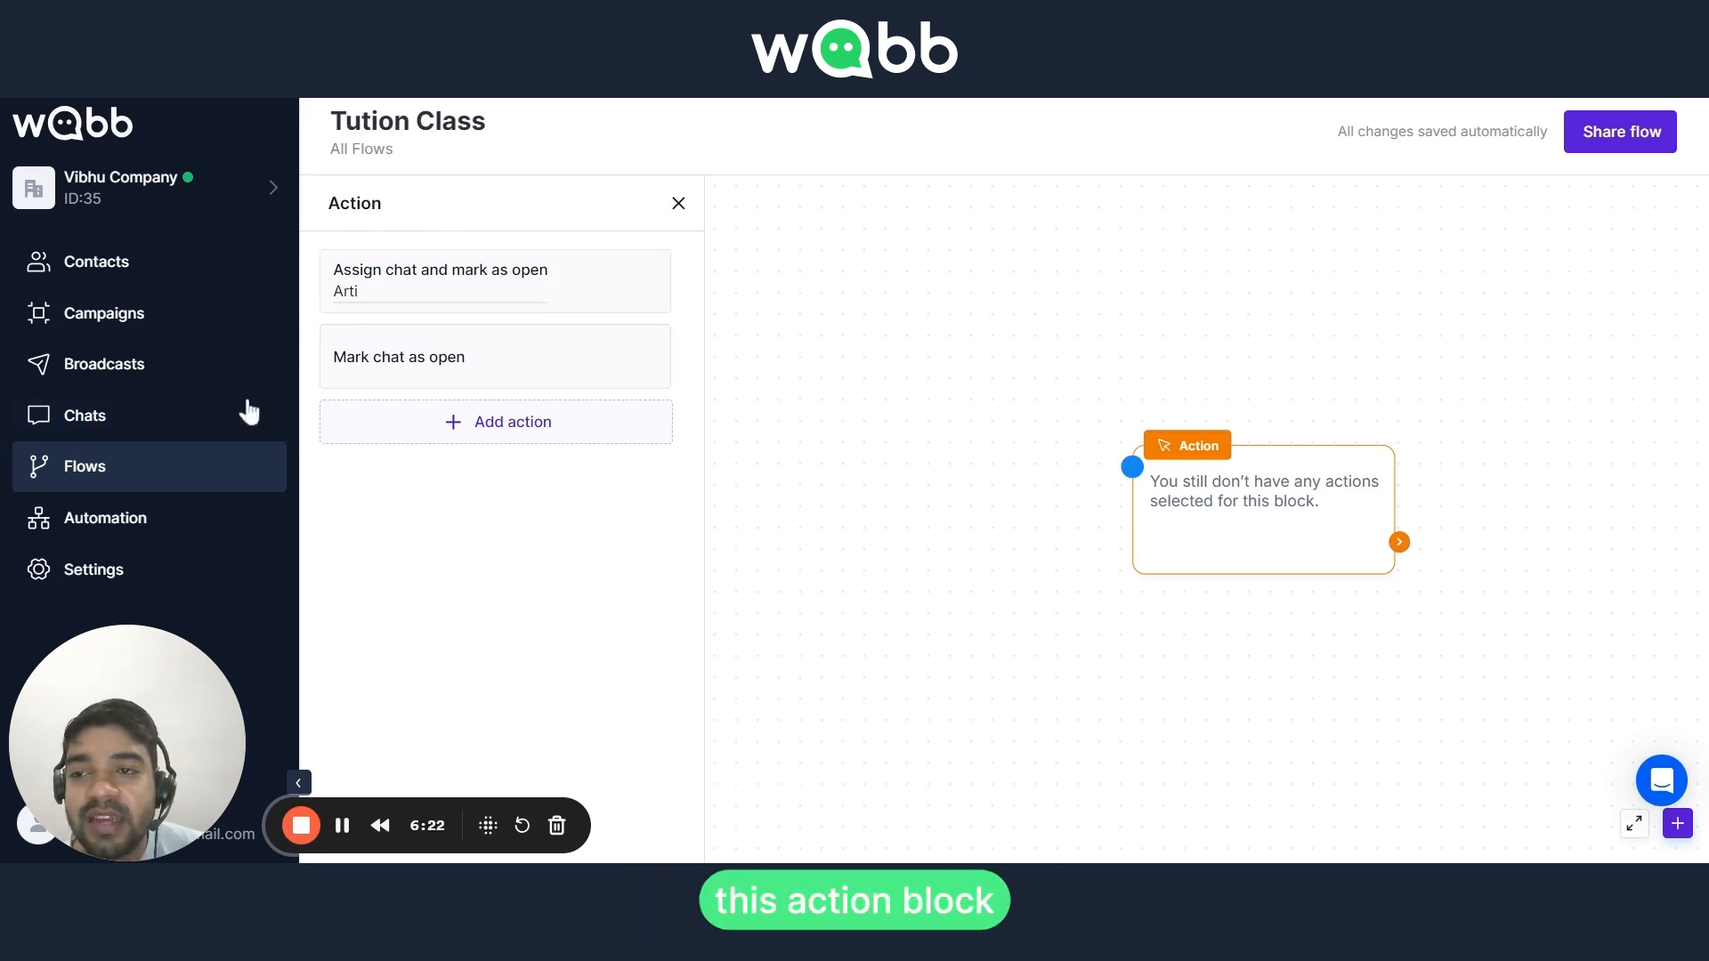
- Go to the chats and check the open/closed status and the assignment of the most recent conversation
click(122, 435)
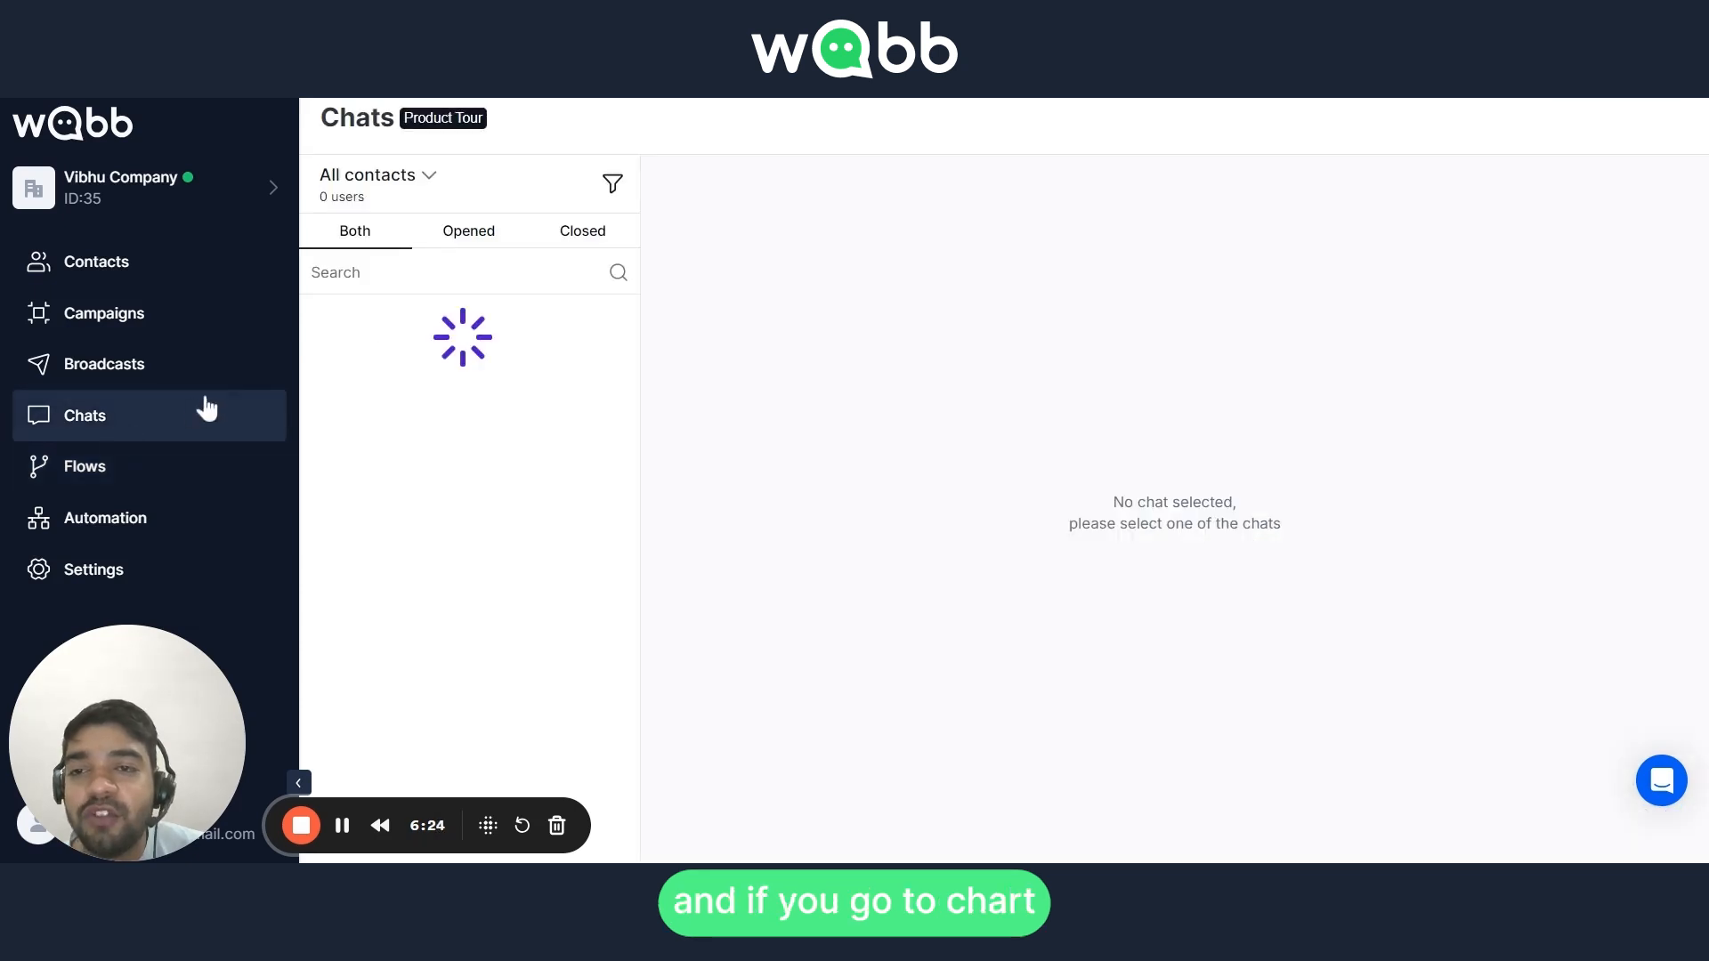
click(467, 241)
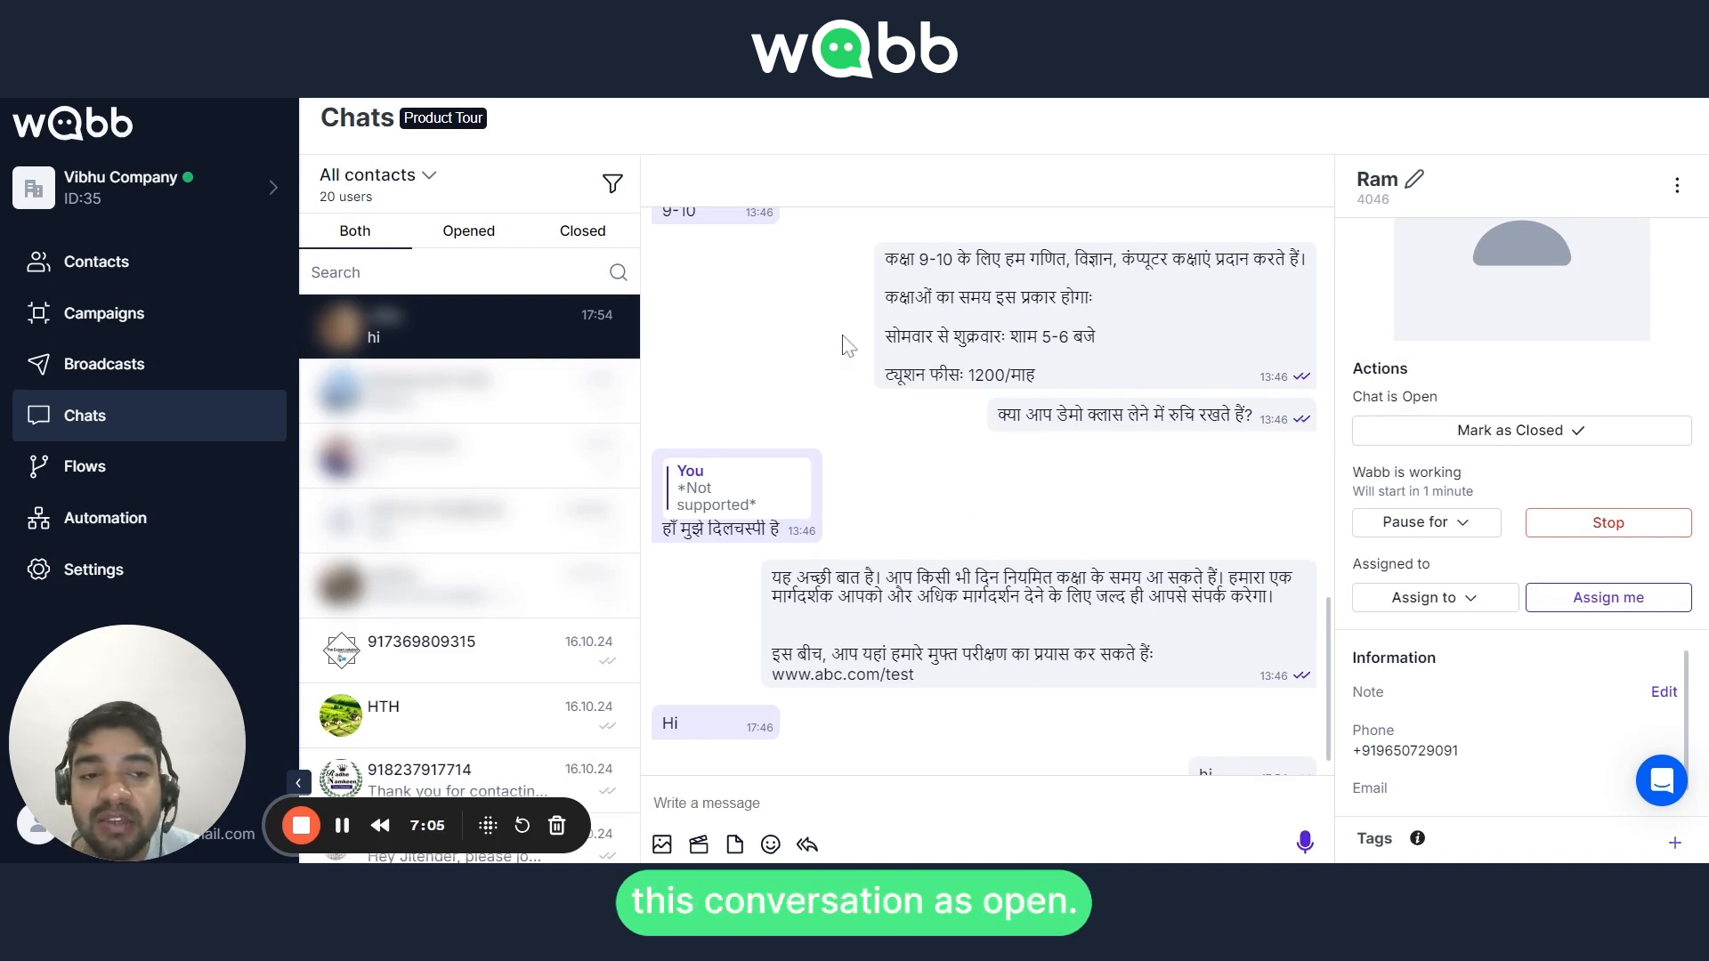
drag(1354, 397, 1456, 410)
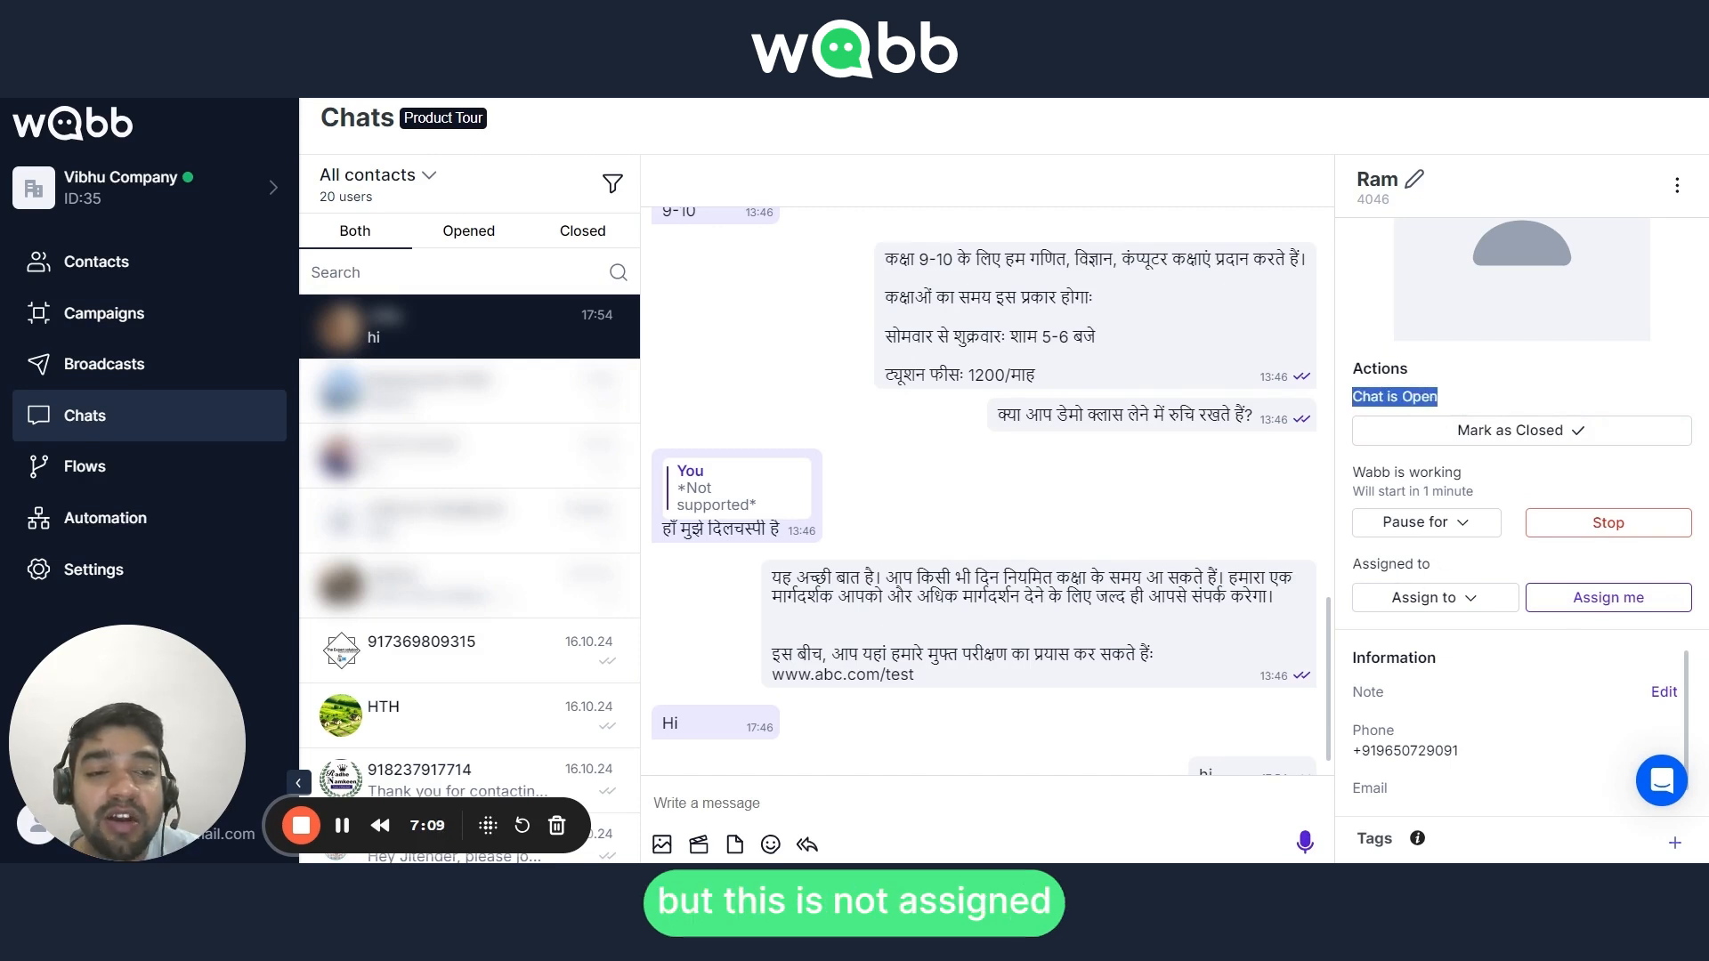
drag(1351, 563, 1456, 574)
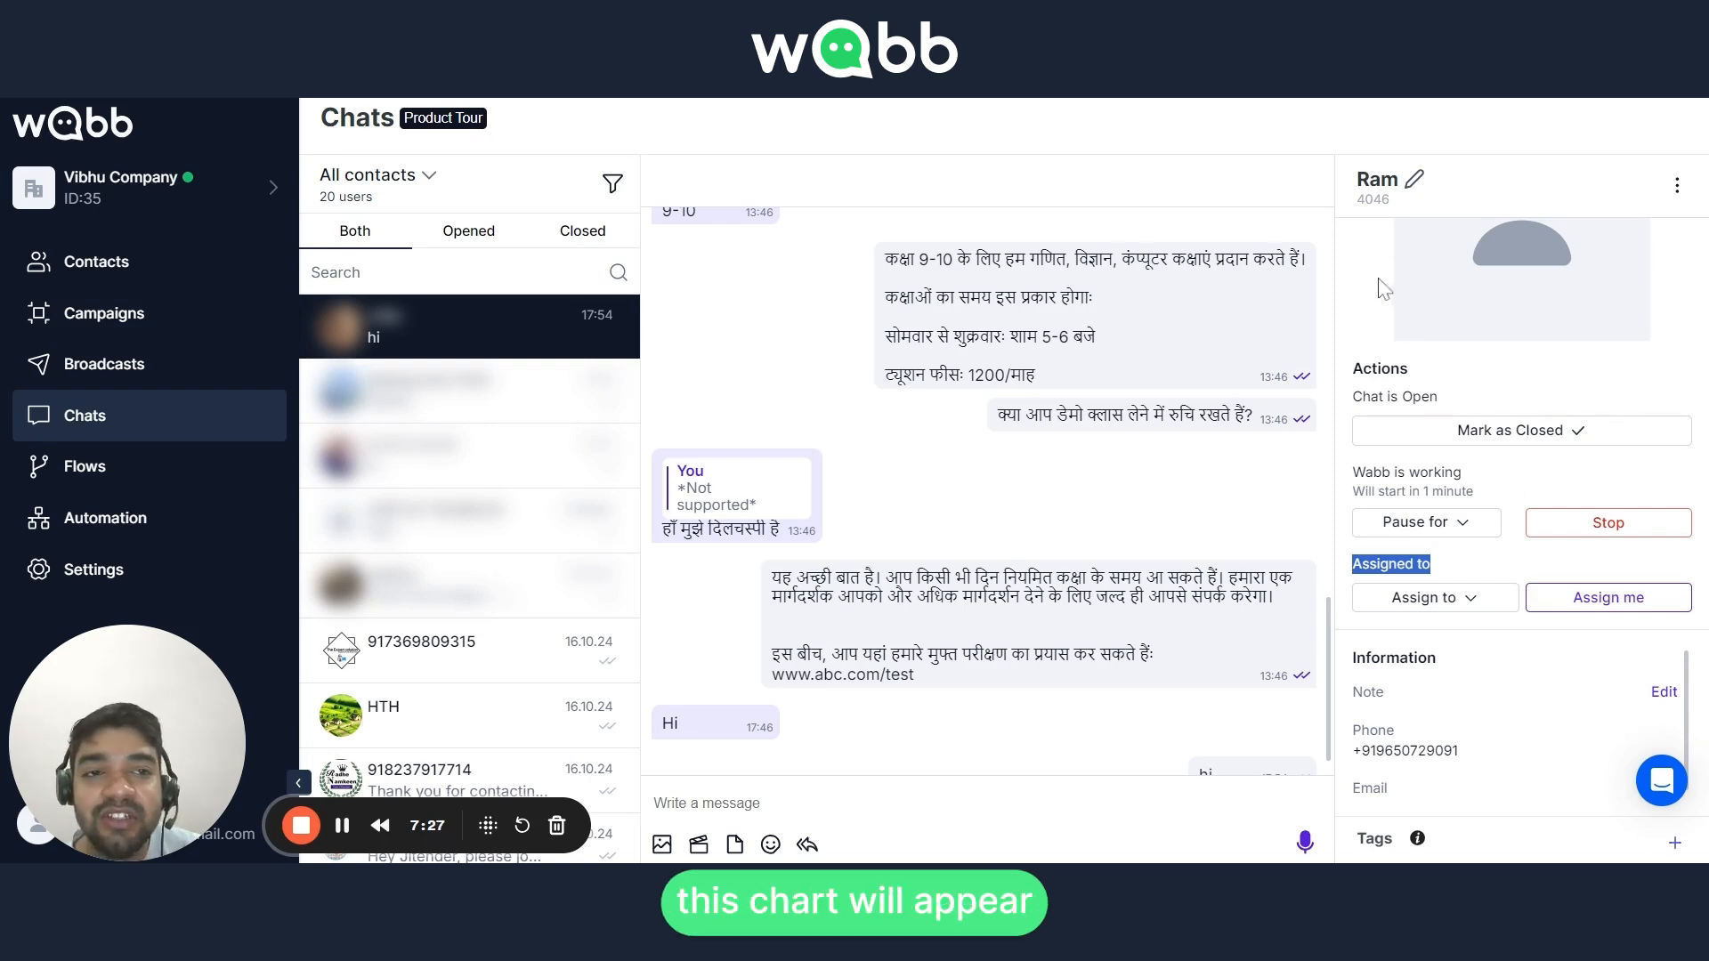
- Filter the chat list to opened chats and open the most recent conversation in it
click(460, 242)
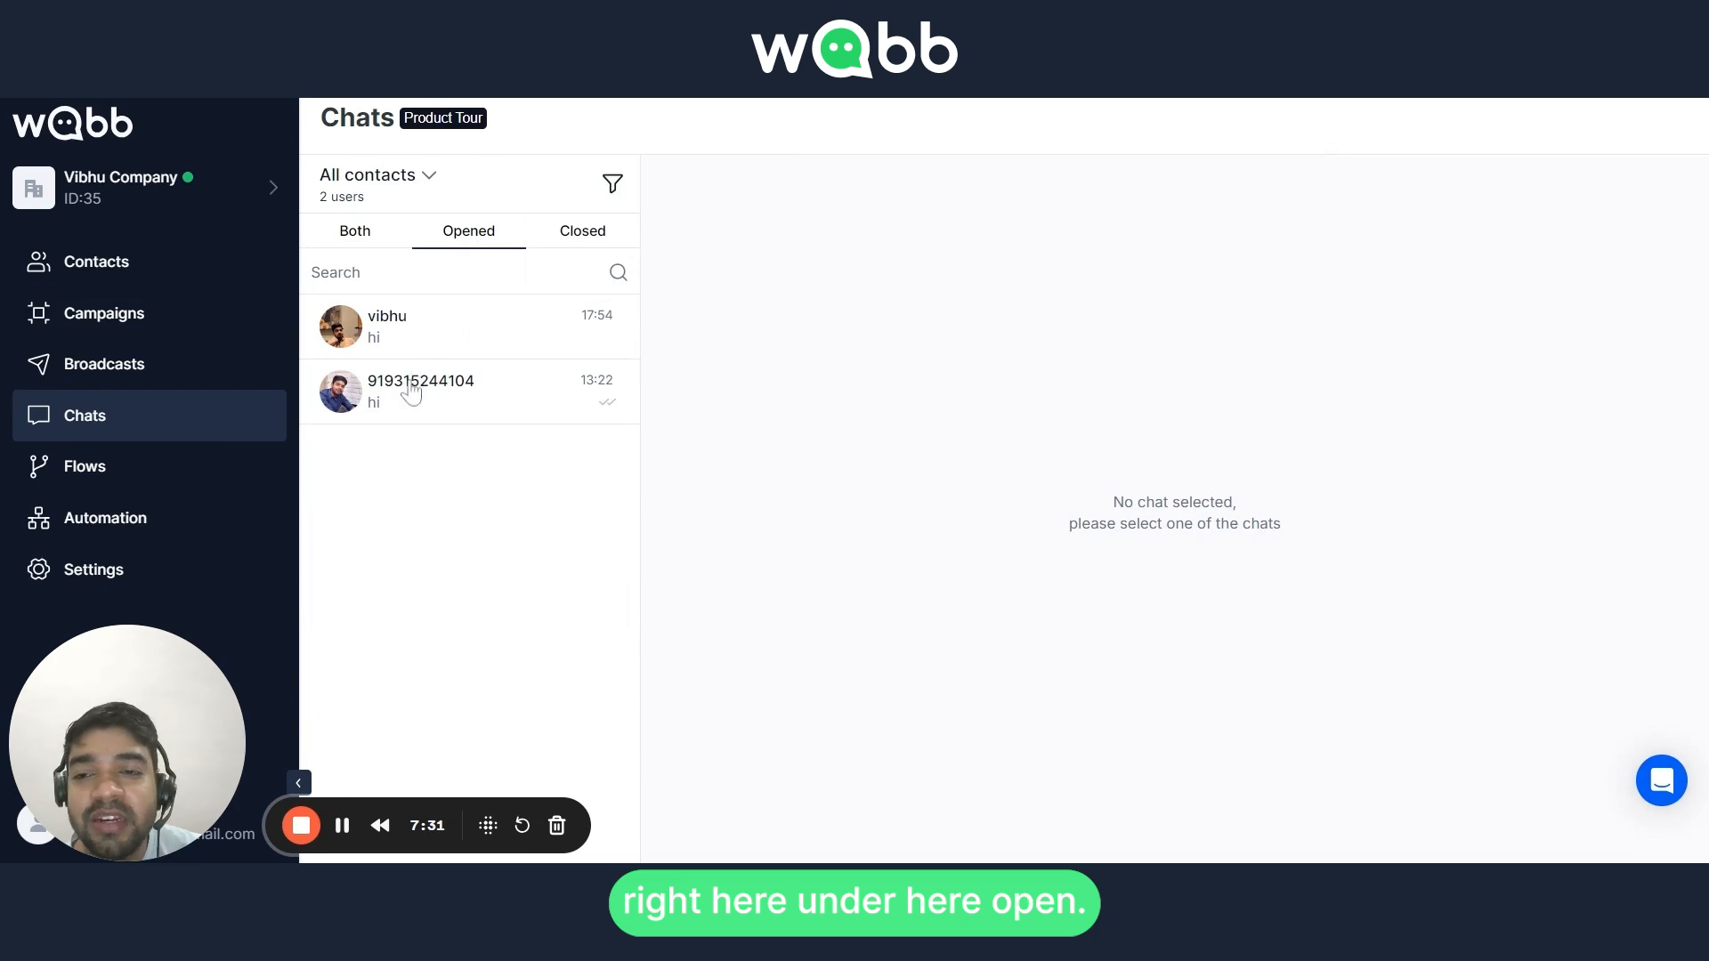
click(410, 336)
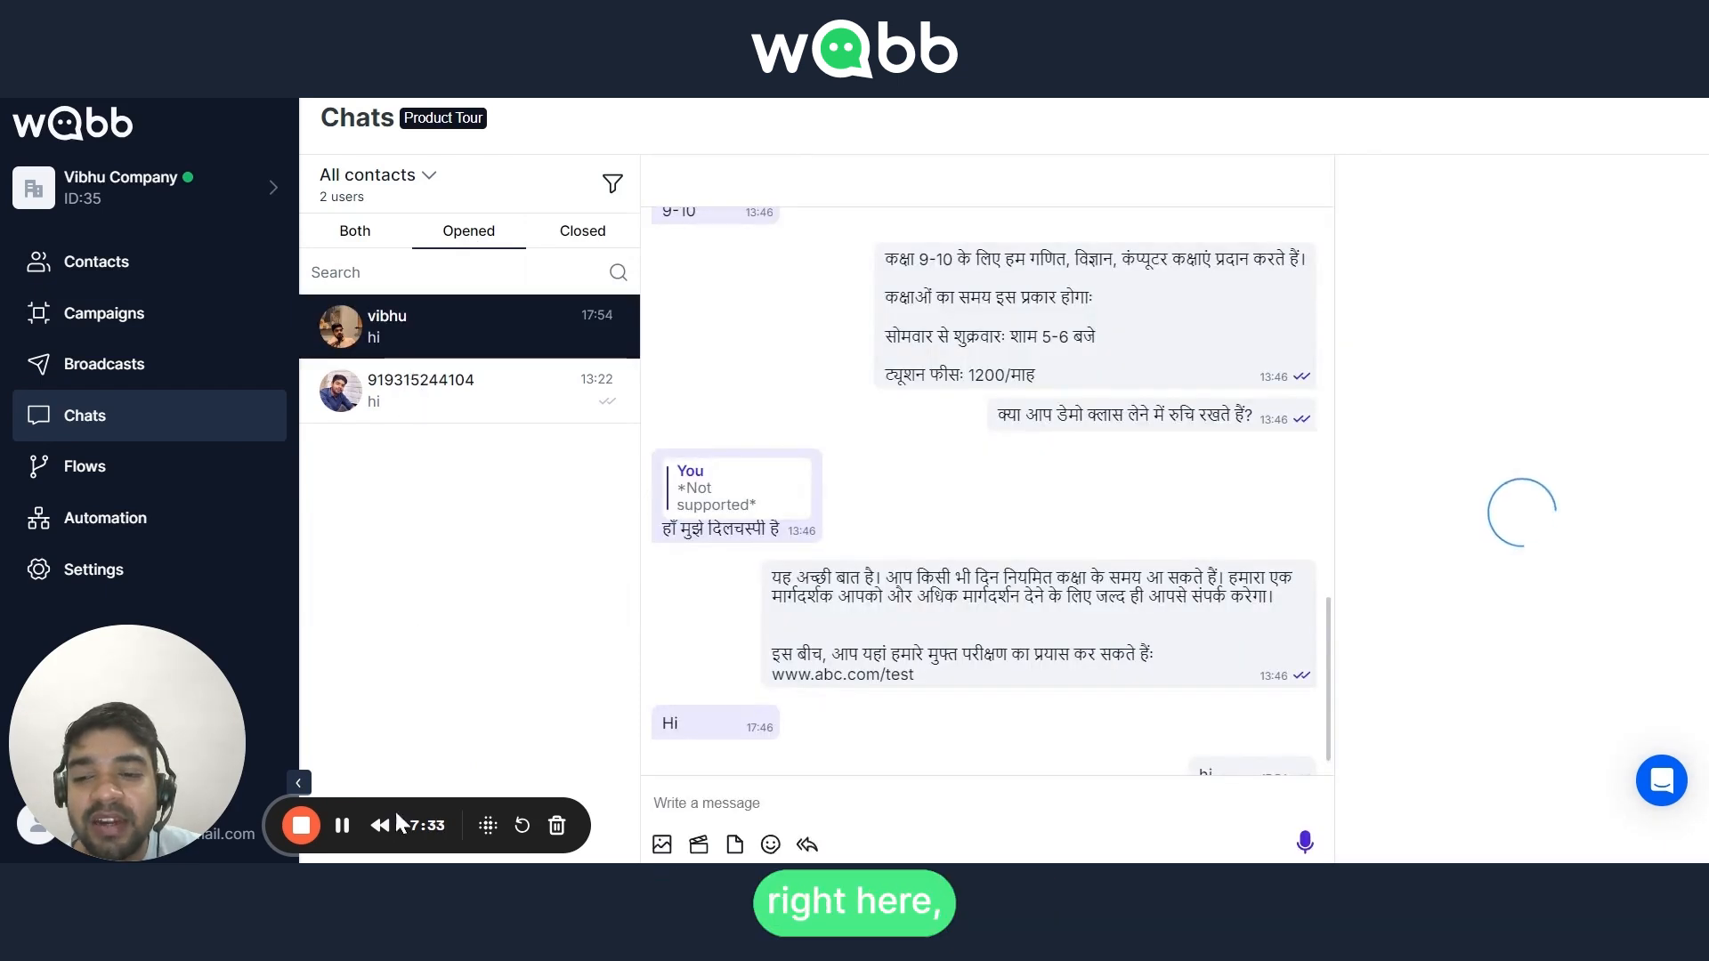